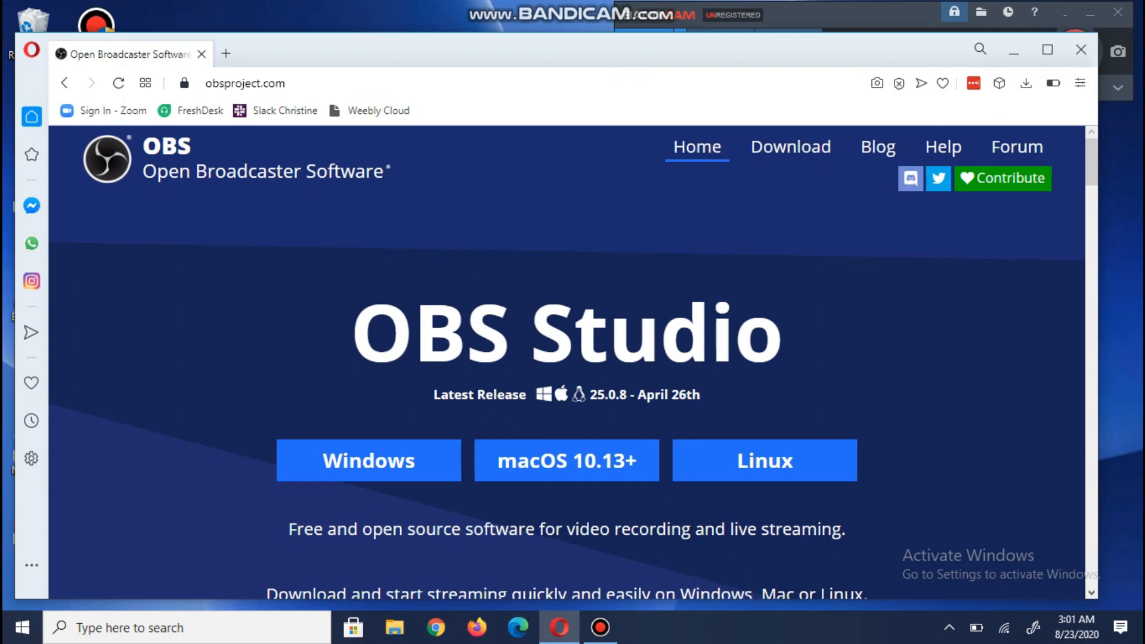
Step: Look through the OBS Studio home page, from the download options past the sponsors to the feature descriptions
scroll(567, 358, down, 2)
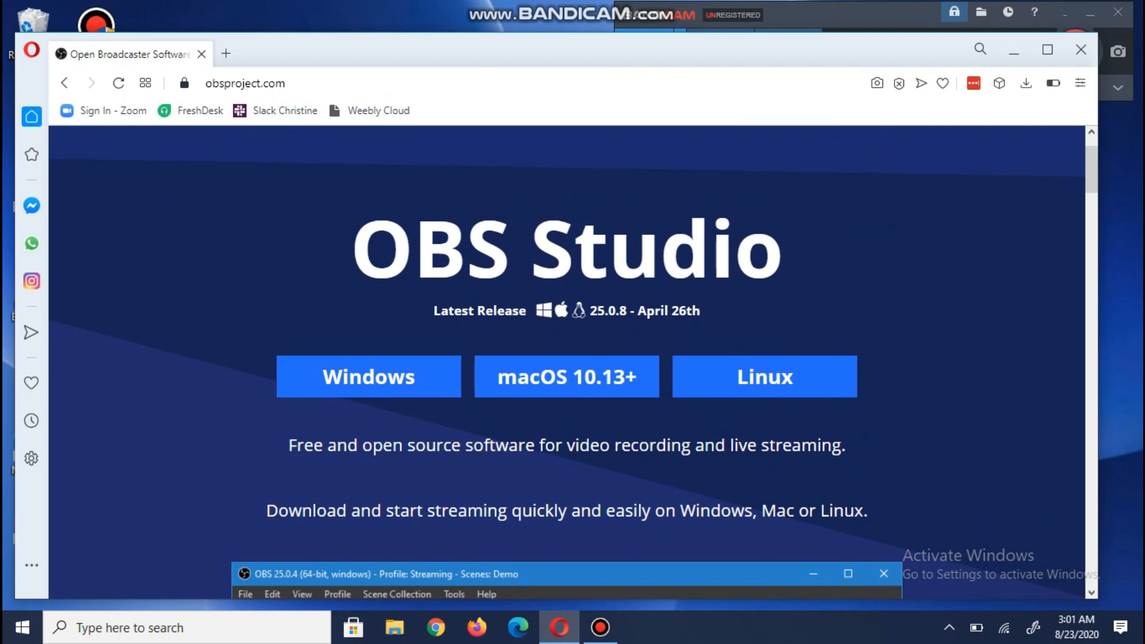
scroll(567, 358, down, 3)
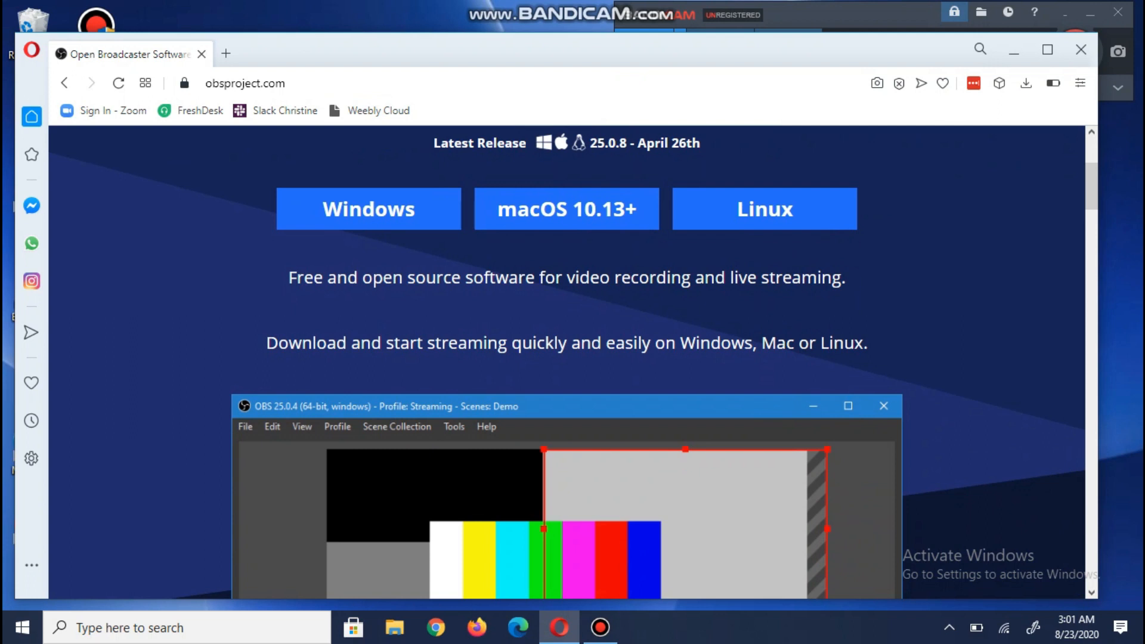
scroll(566, 358, down, 3)
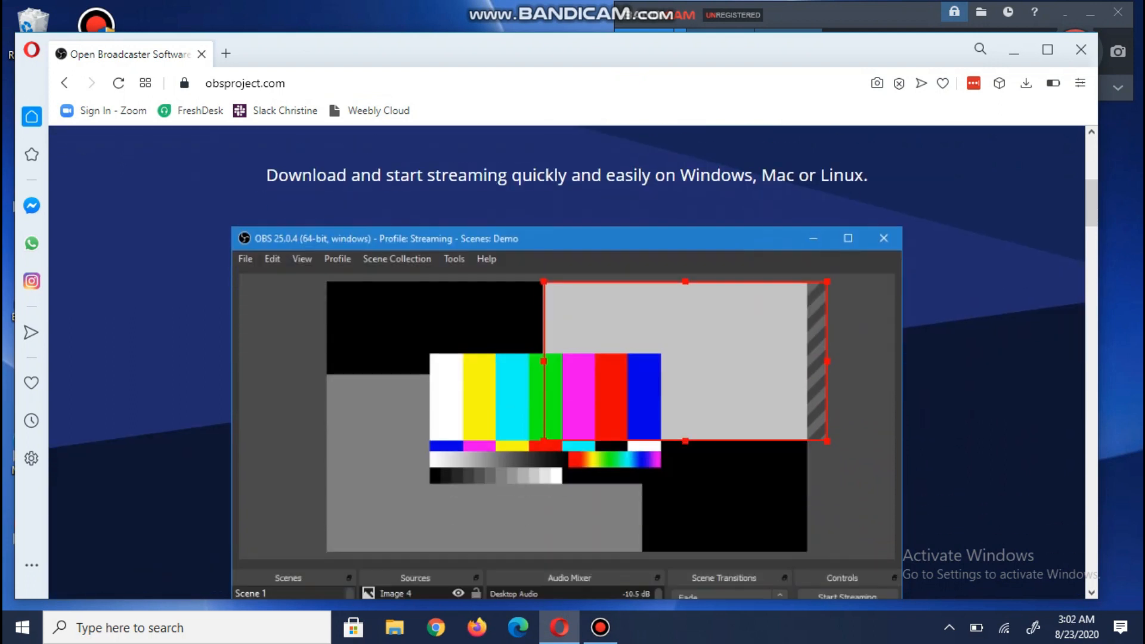
scroll(572, 358, down, 8)
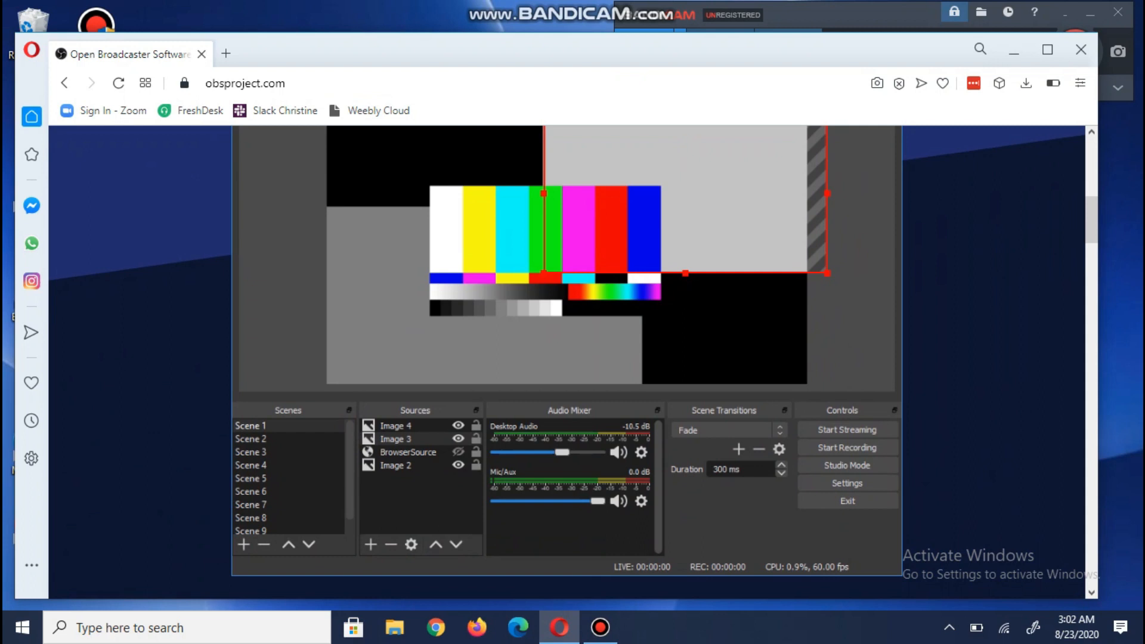
scroll(573, 358, down, 12)
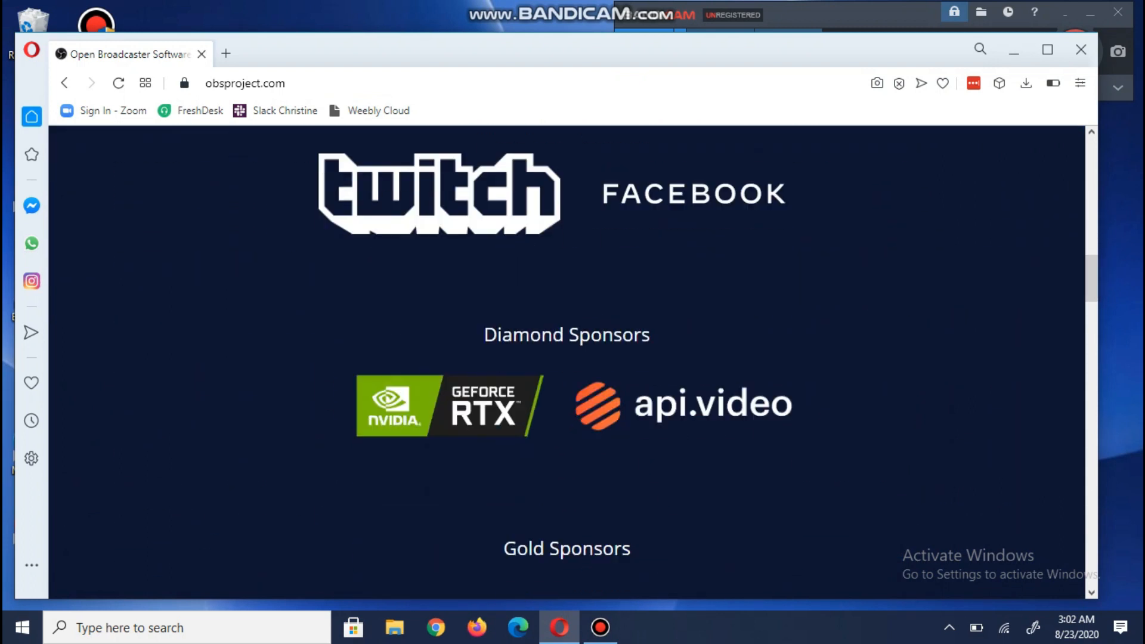
scroll(573, 357, down, 8)
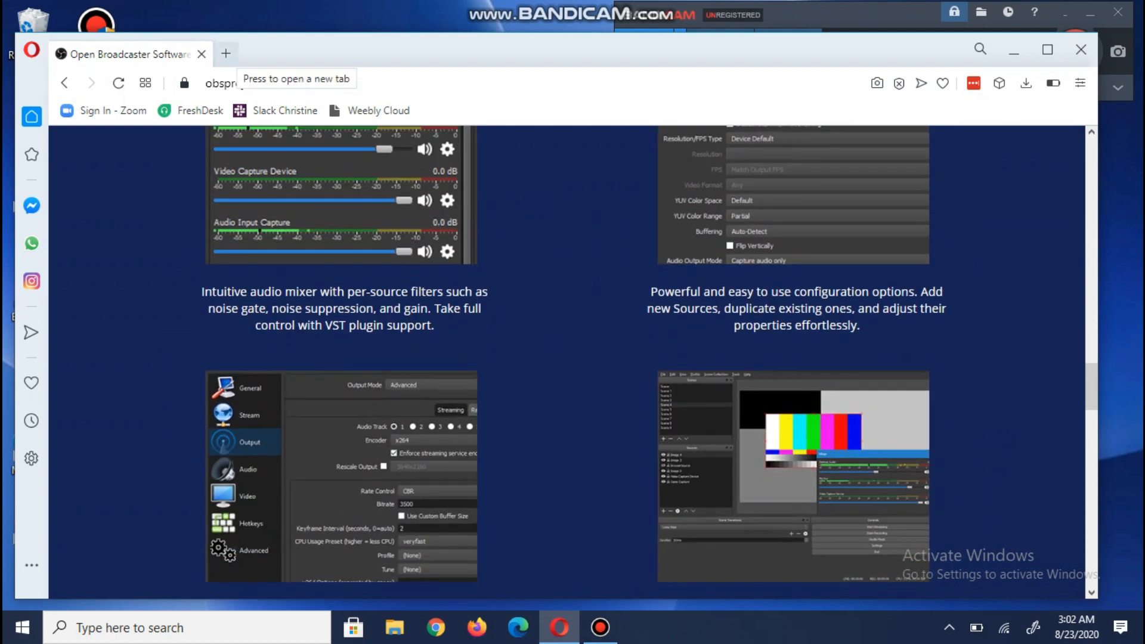
Step: Search google.com for "OBS" and open the "OBS: Open Broadcaster Software" result from obsproject.com
click(64, 83)
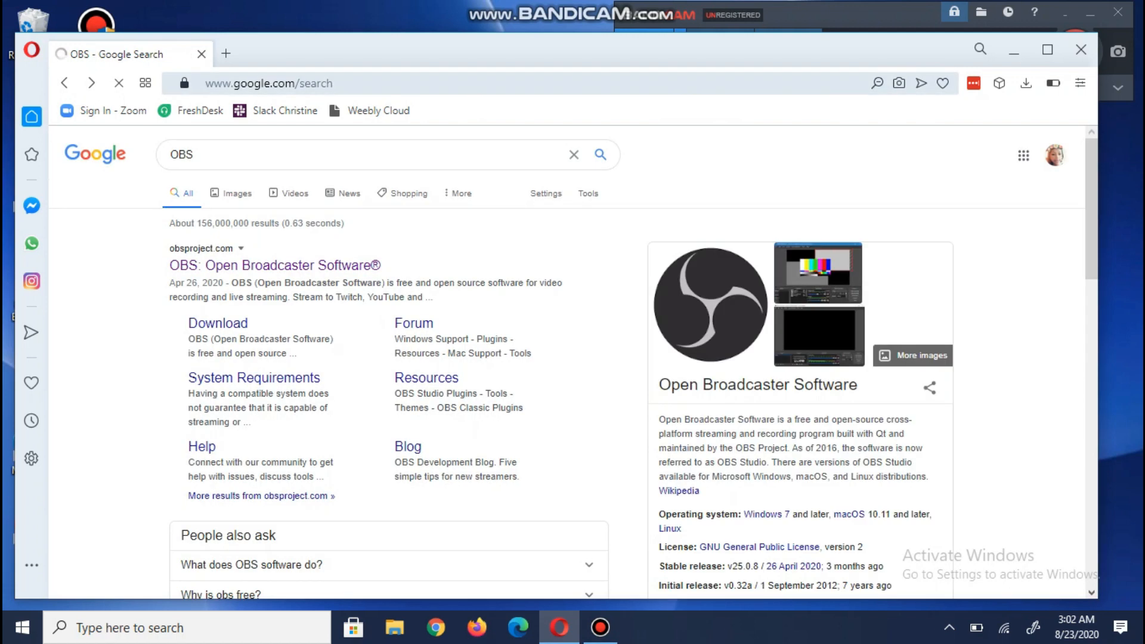
click(533, 83)
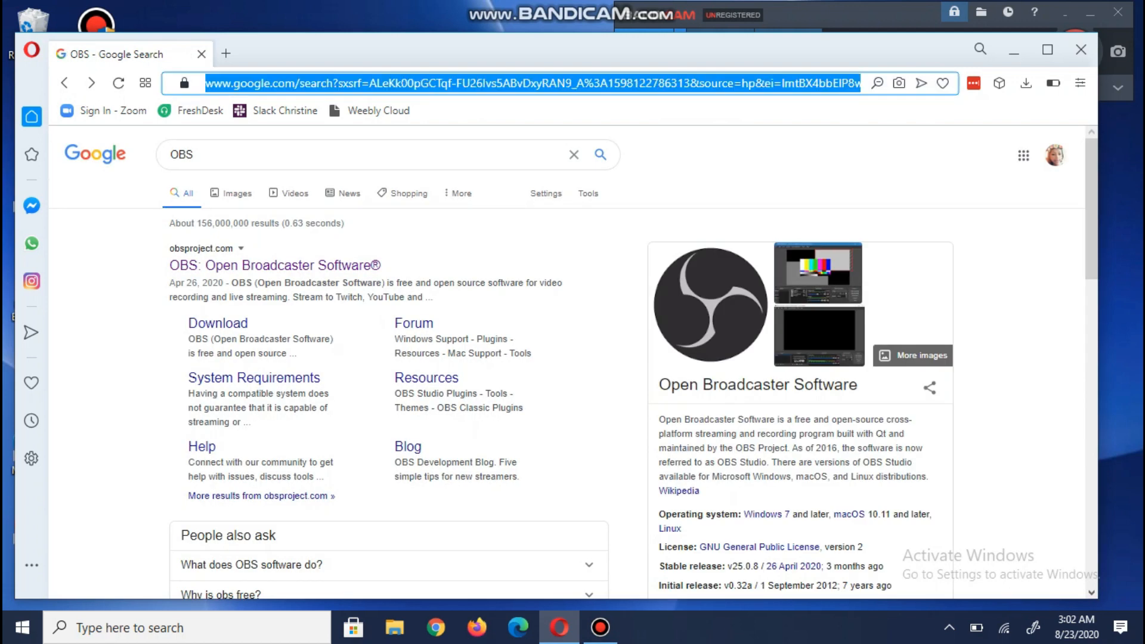
text(google.com)
key(Return)
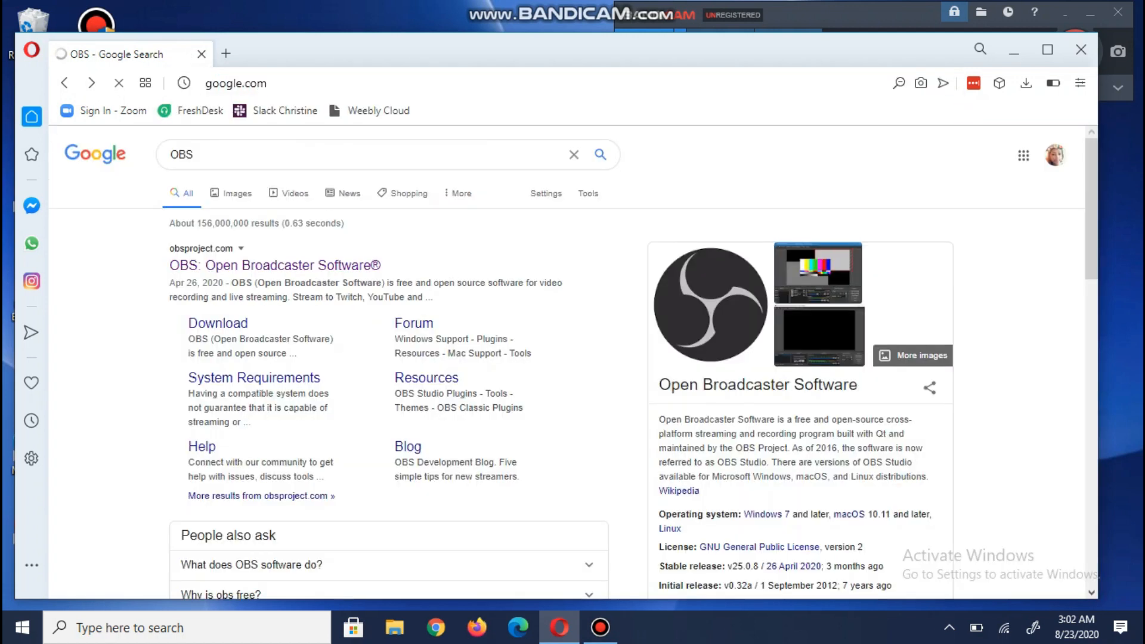
text(OBS)
key(Return)
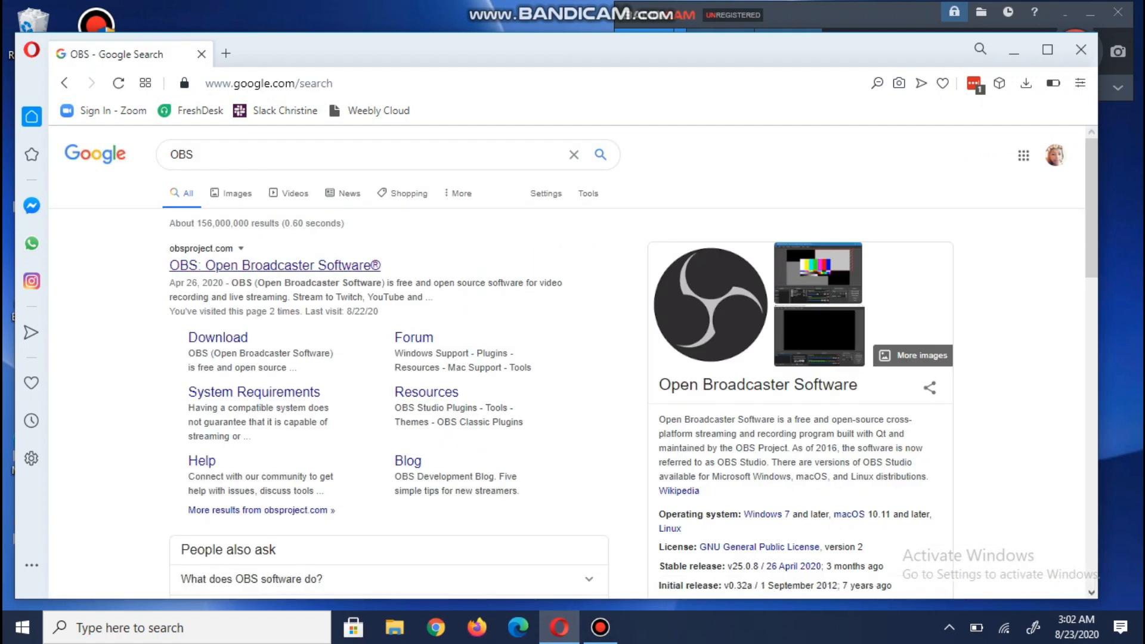
click(274, 265)
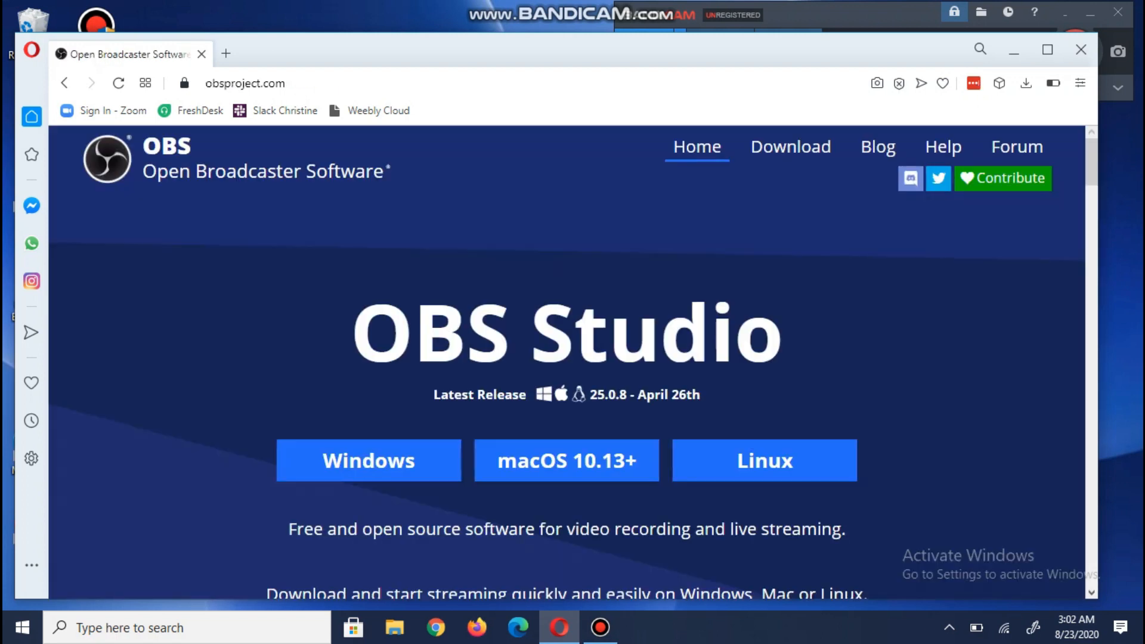
Step: Open google.com in a new tab and search for "obs system requirements"
key(ctrl+t)
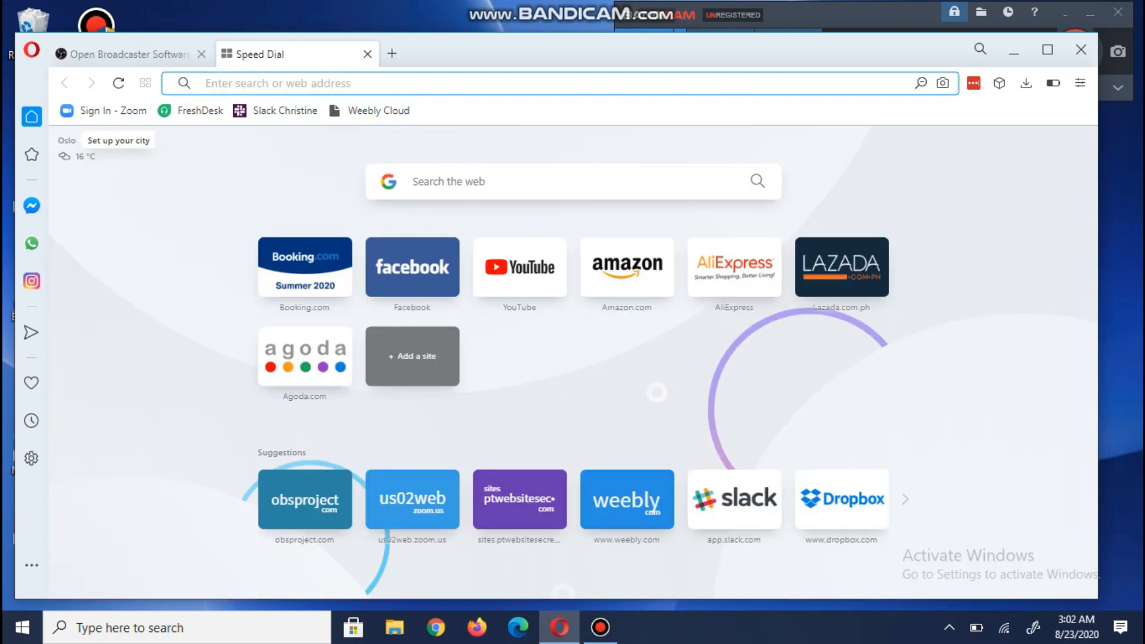
text(google.com)
key(Return)
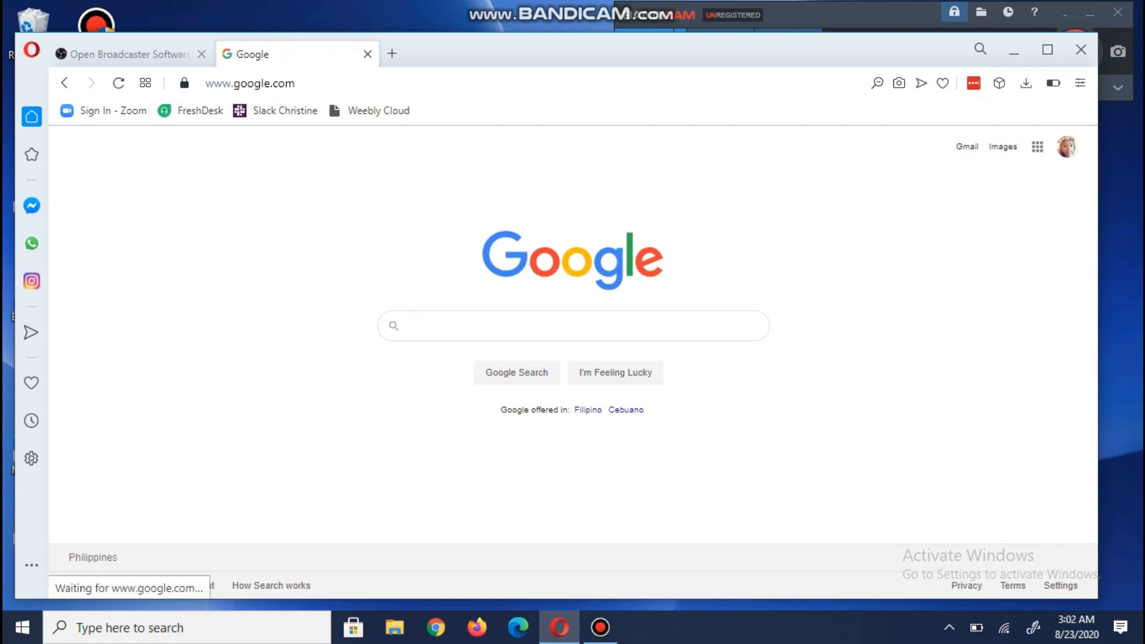
text(OBS)
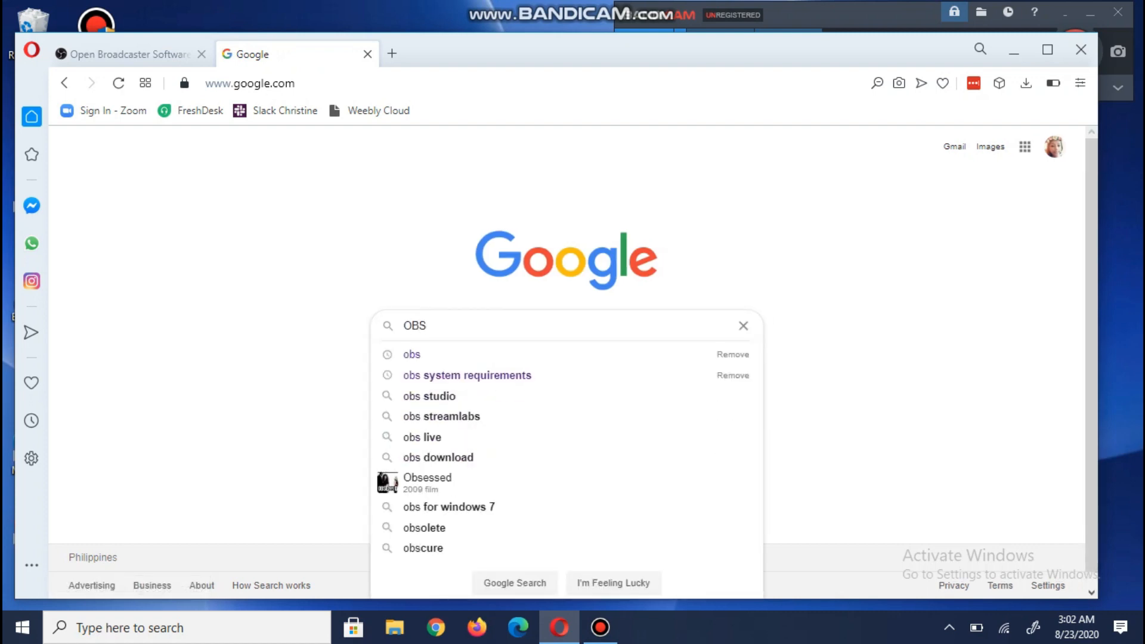
key(Down)
key(Return)
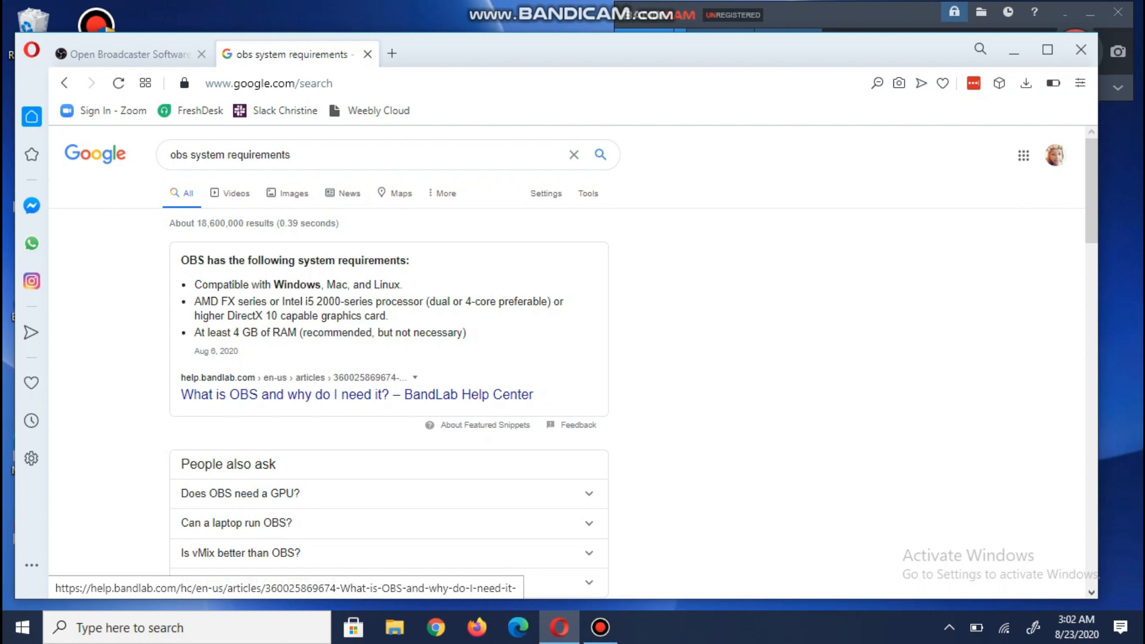
Step: Examine the processor, graphics card and RAM requirements for OBS in the featured search snippet
triple_click(216, 351)
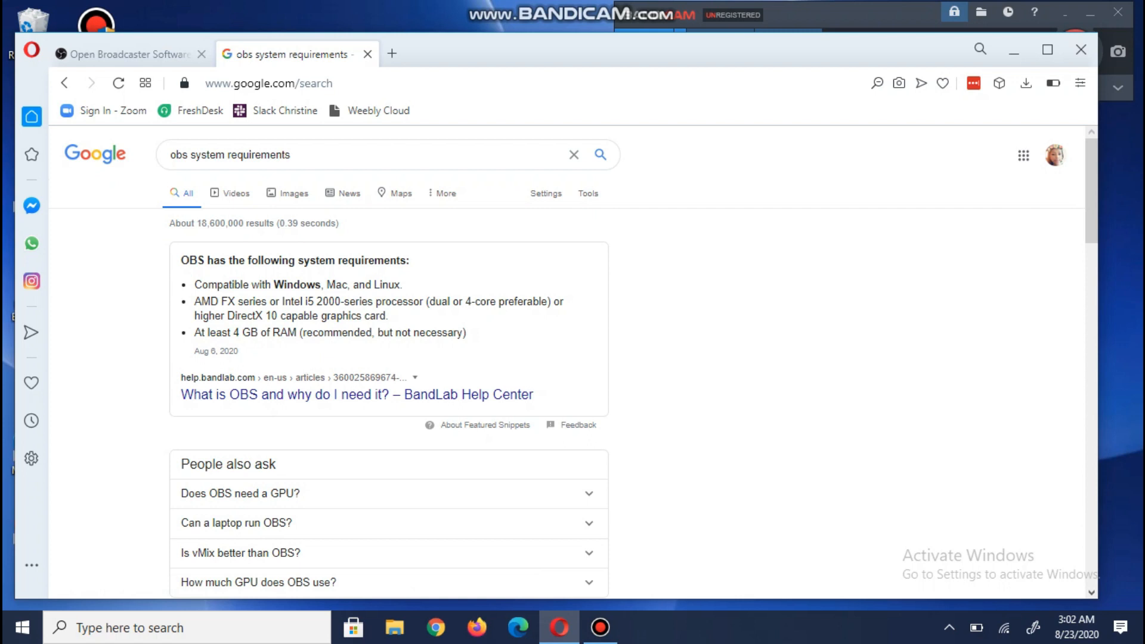
drag(282, 301, 334, 301)
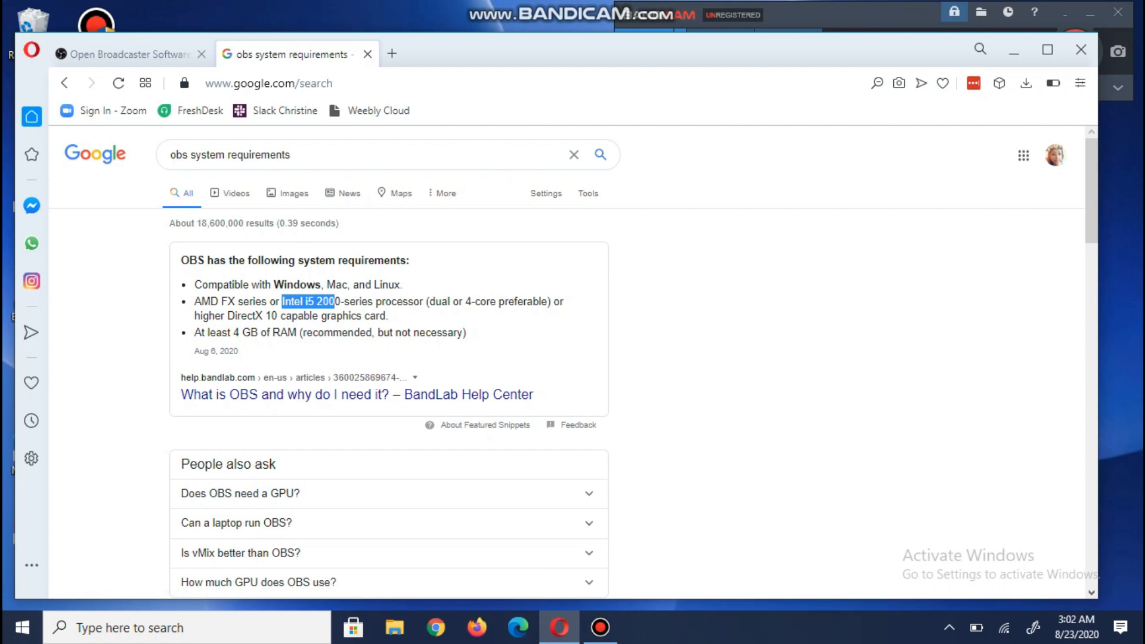
click(335, 302)
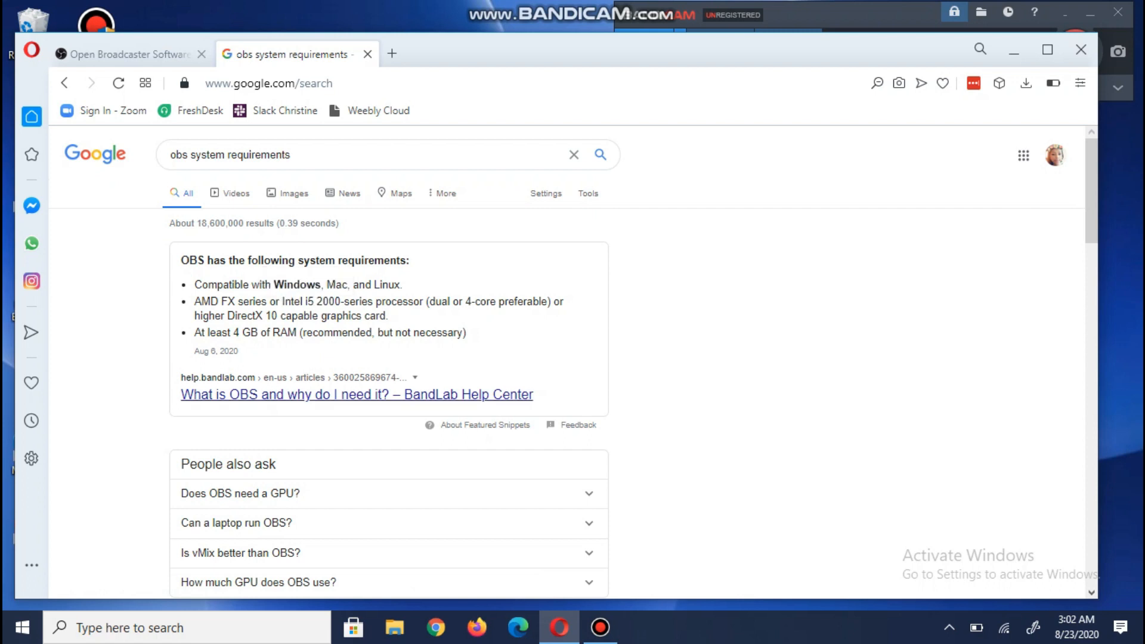
drag(389, 316, 553, 302)
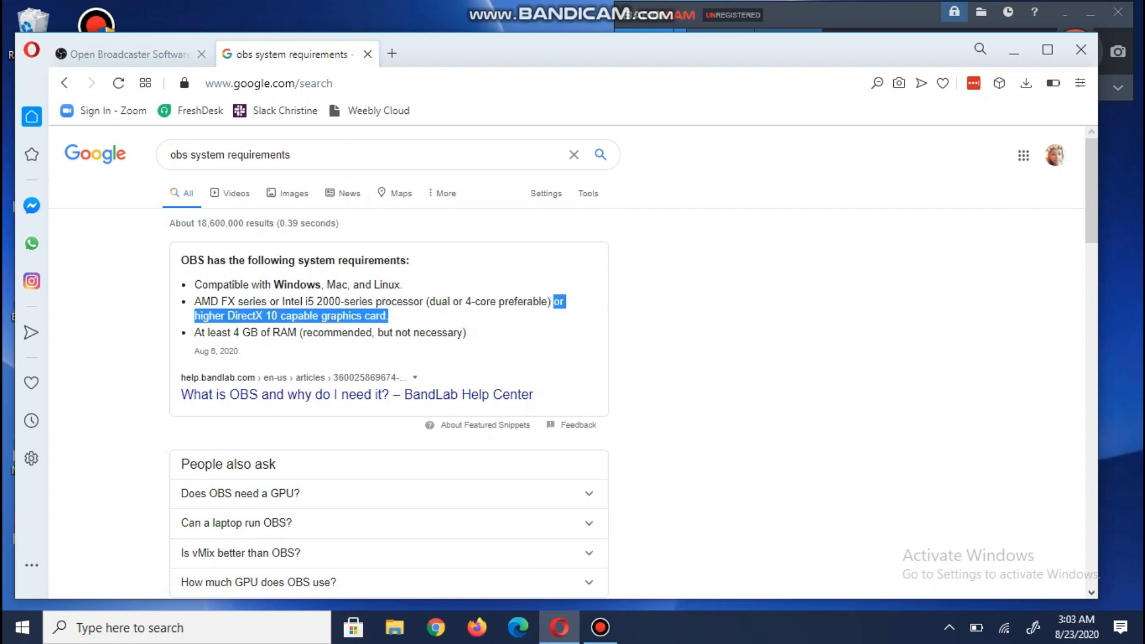
click(554, 301)
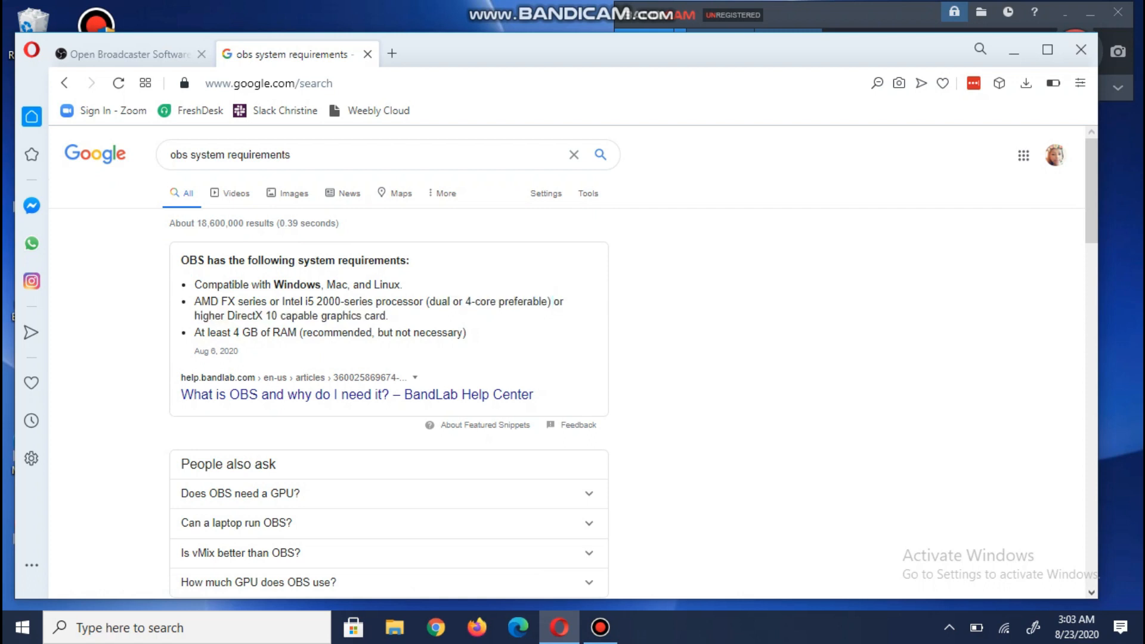
drag(303, 301, 389, 316)
click(388, 317)
drag(467, 332, 194, 332)
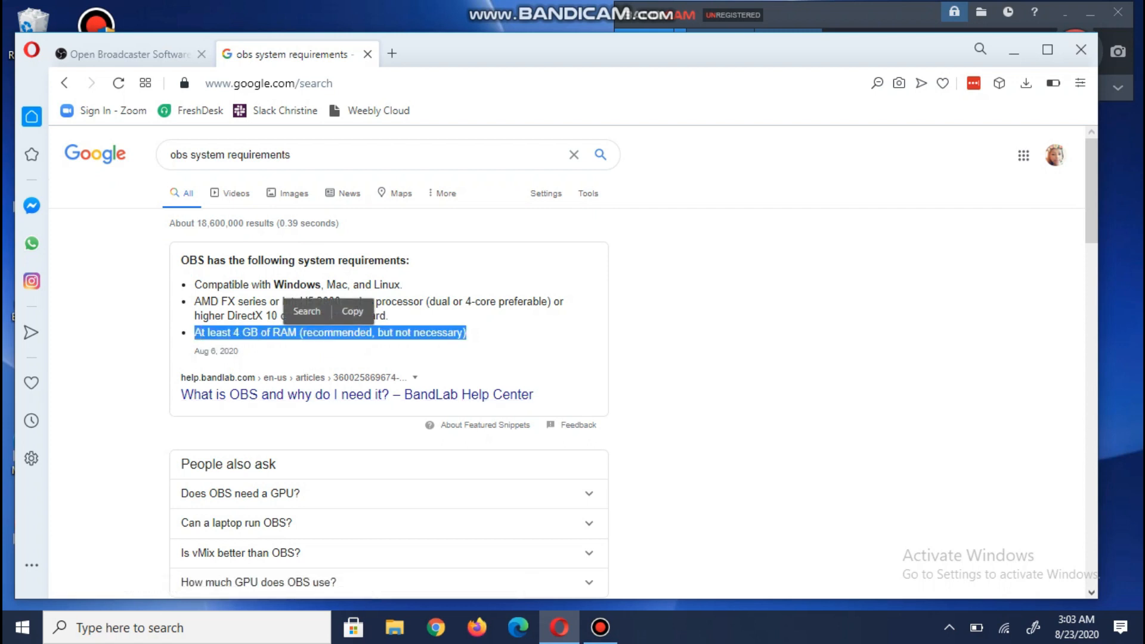
click(195, 333)
drag(388, 316, 194, 302)
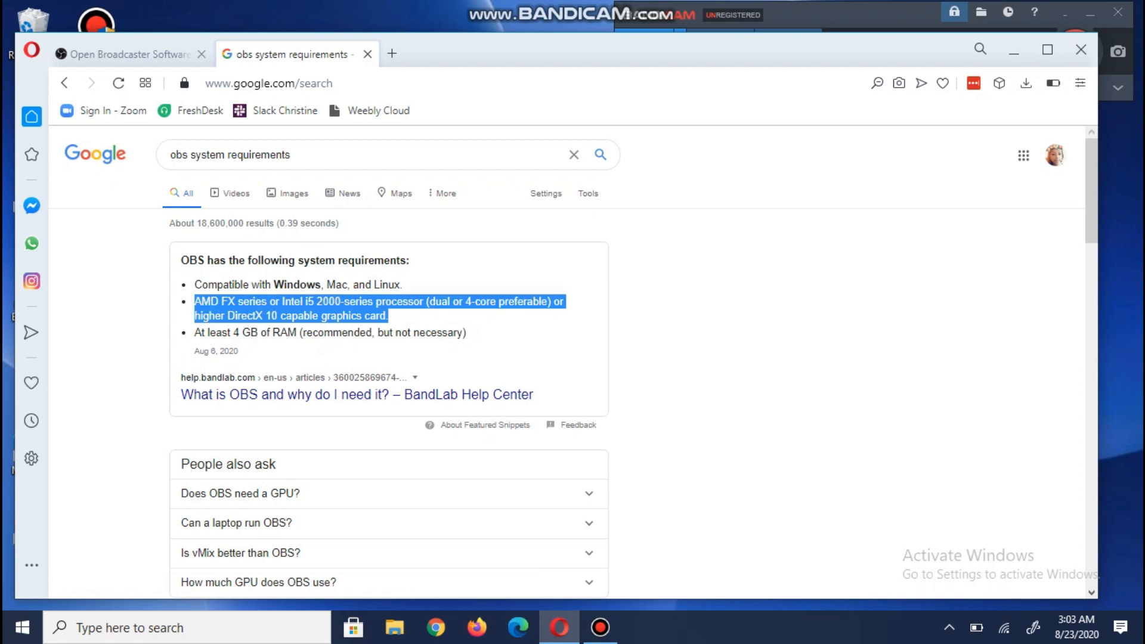
click(194, 301)
drag(329, 301, 277, 301)
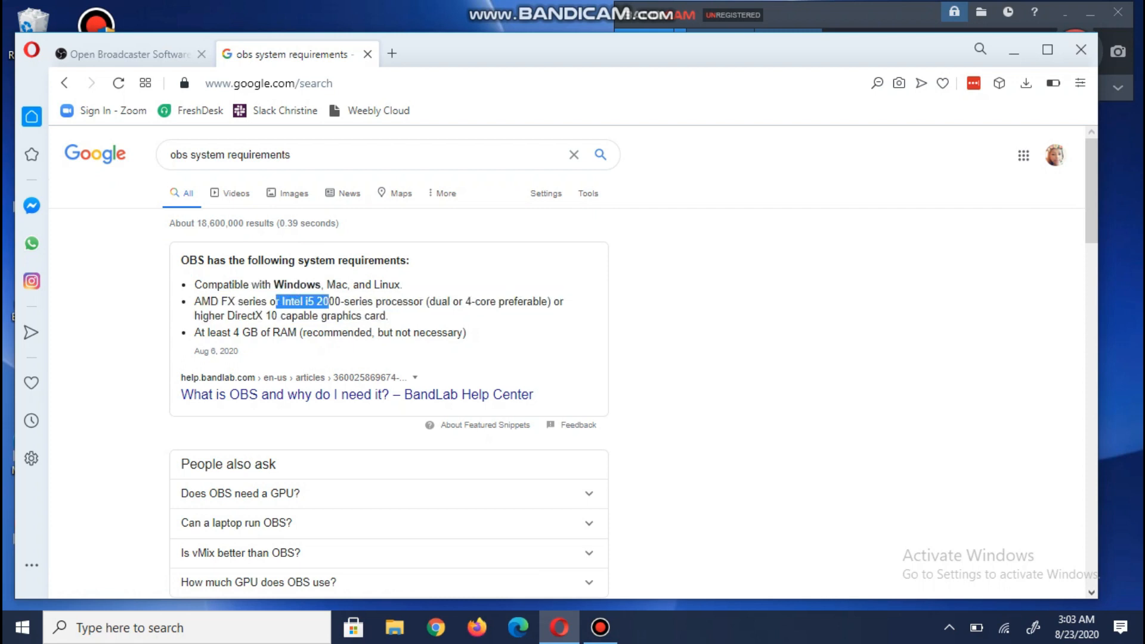
click(276, 302)
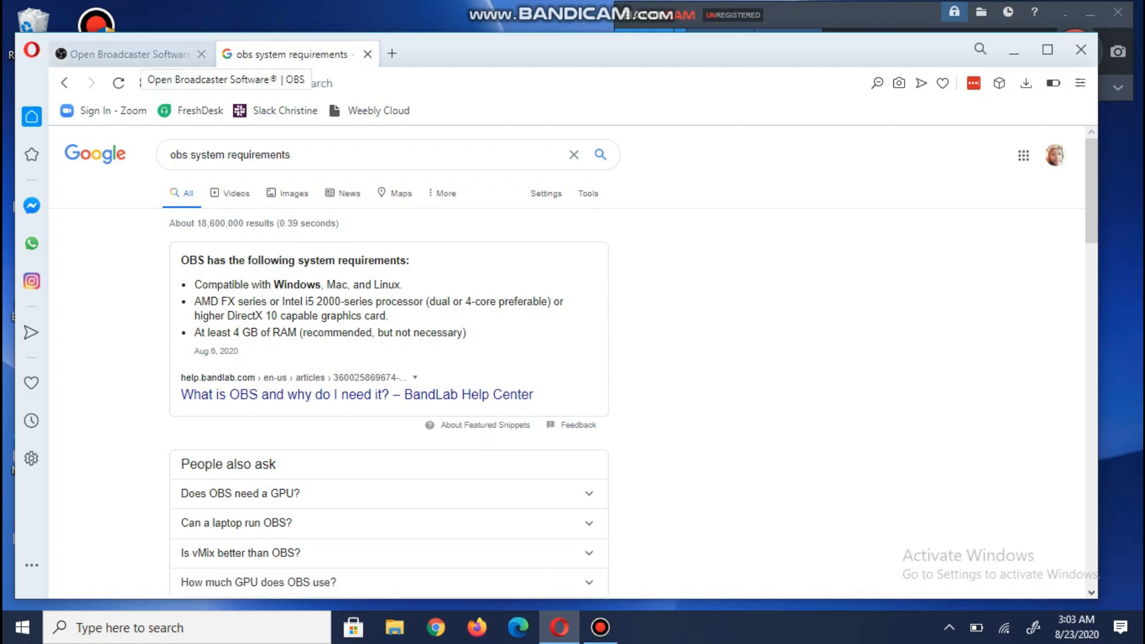
Step: Download the Windows installer from the OBS site, saving OBS-Studio-25.0.8-Full-Installer-x64 to the Downloads folder
click(123, 54)
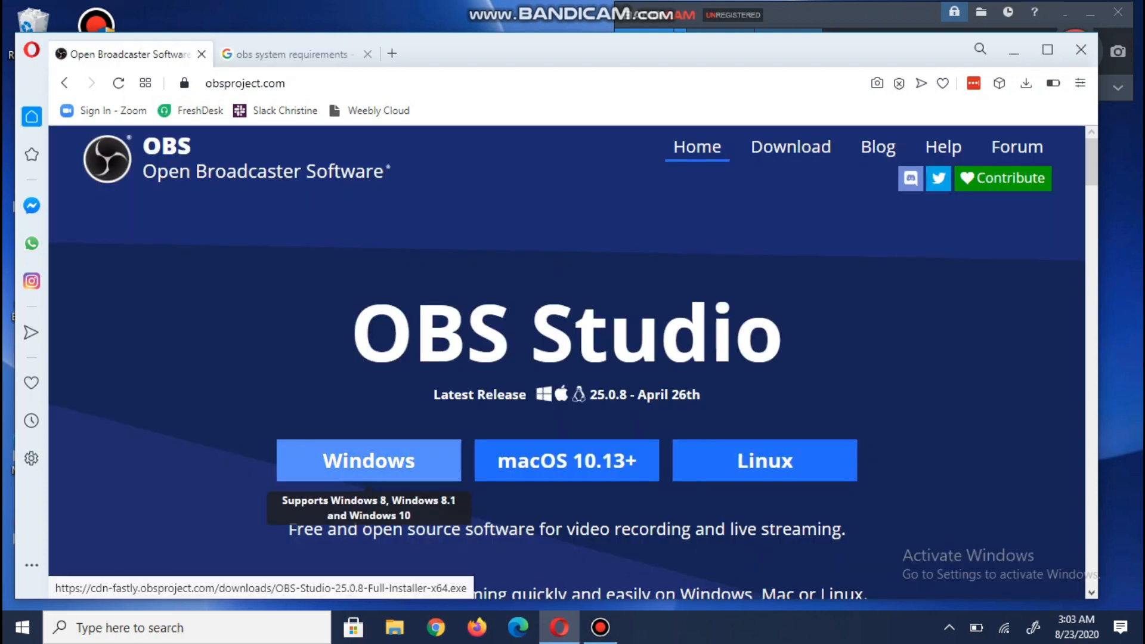
click(369, 461)
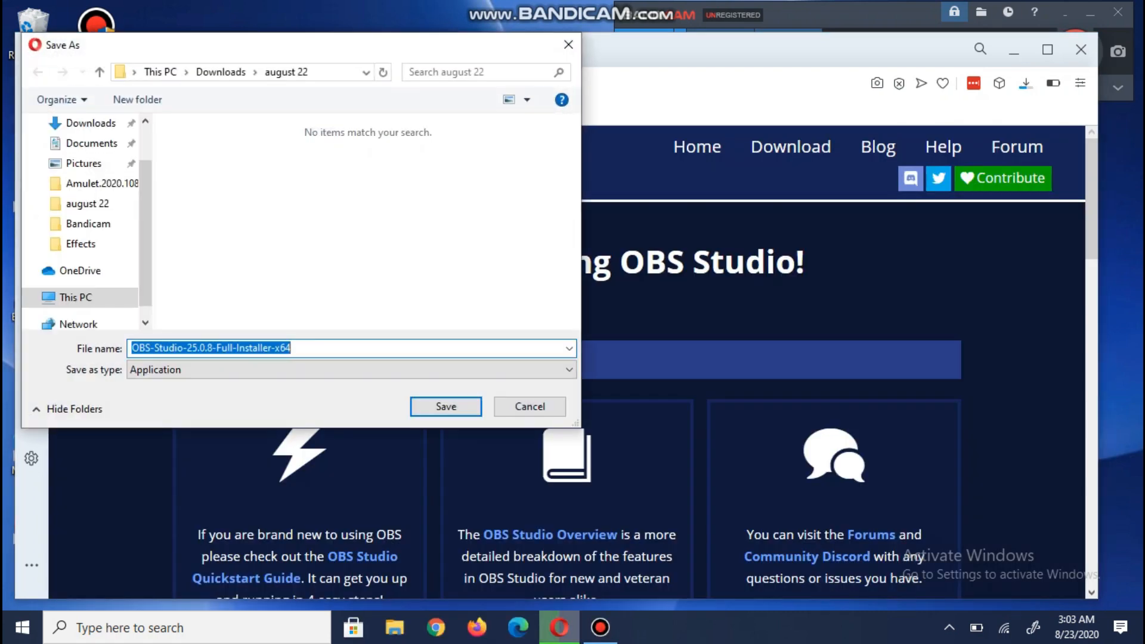
click(91, 177)
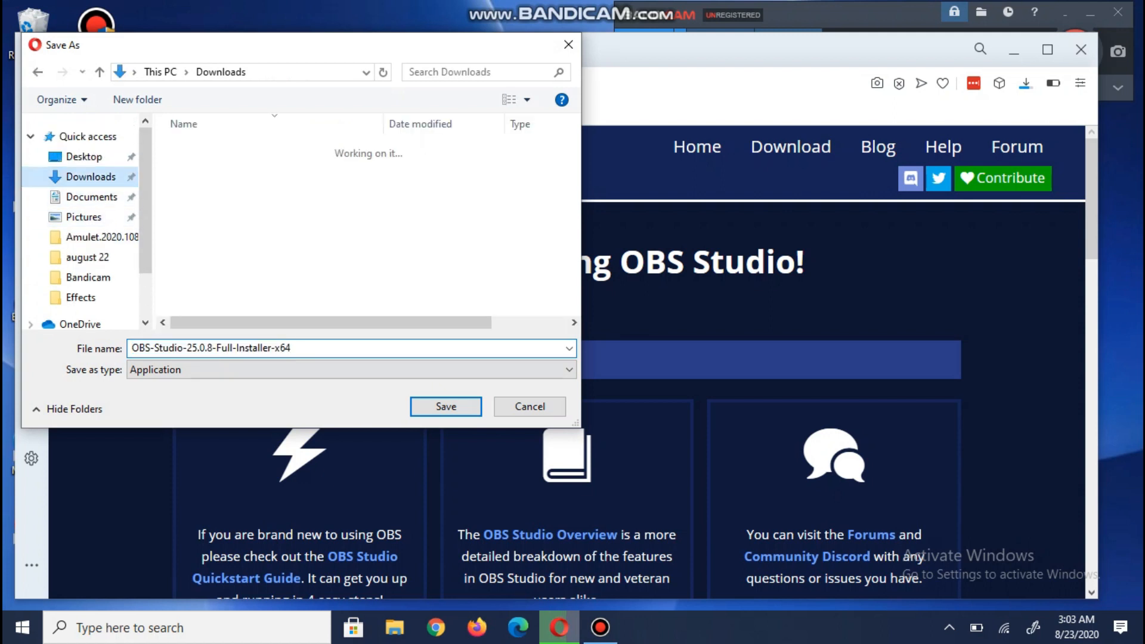
key(Return)
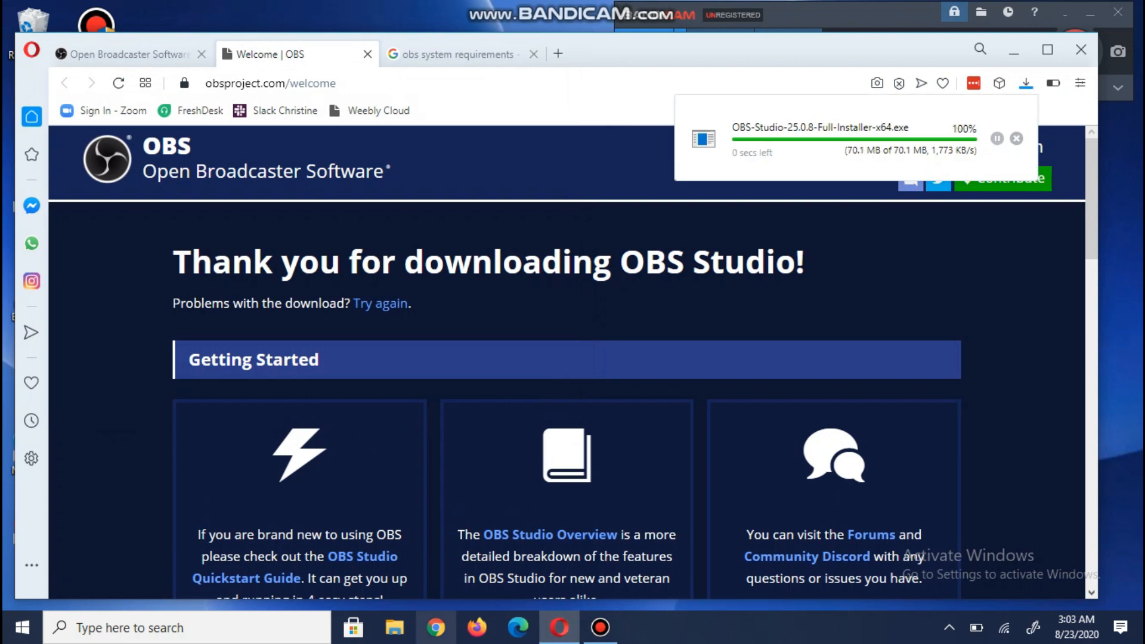
Step: Switch to File Explorer and run OBS-Studio-25.0.8-Full-Installer-x64 from the Downloads folder
click(394, 628)
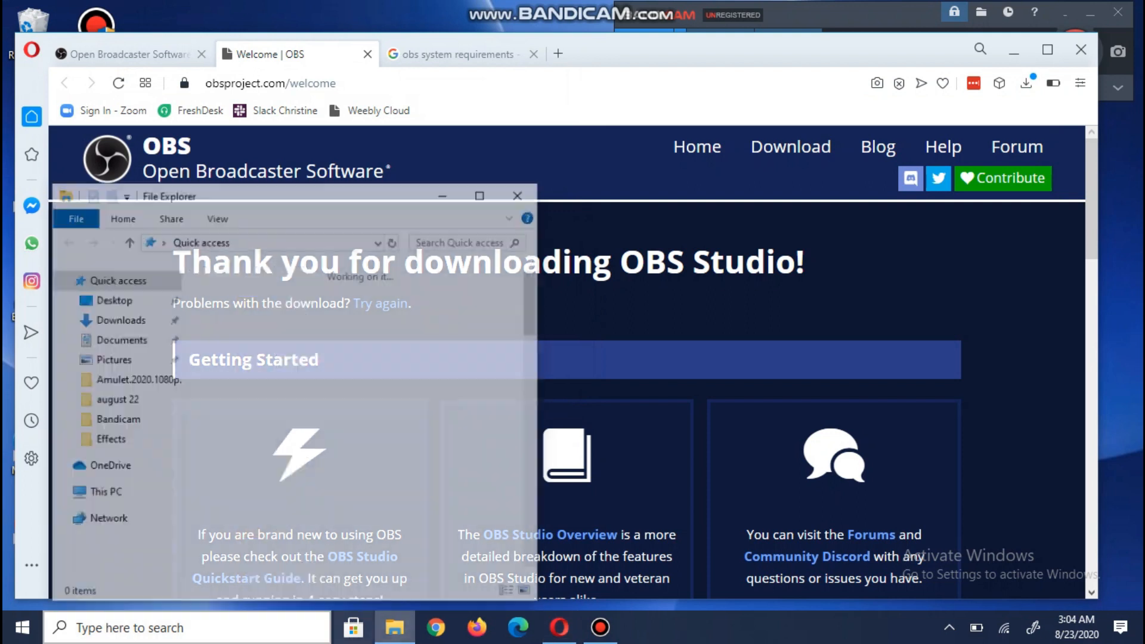
click(118, 319)
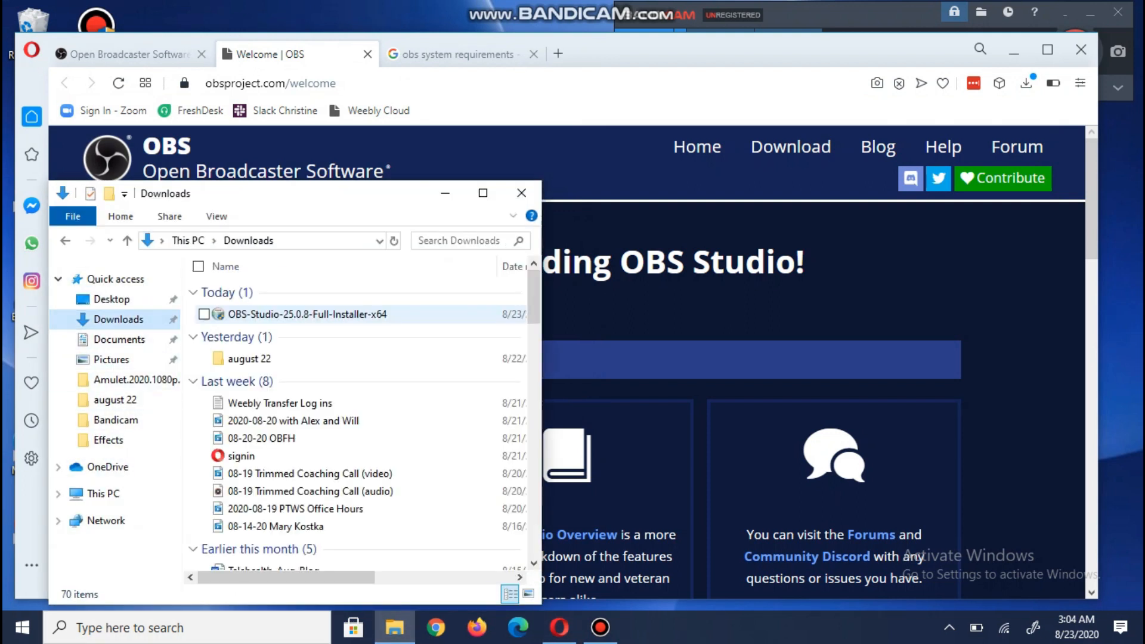
double_click(307, 315)
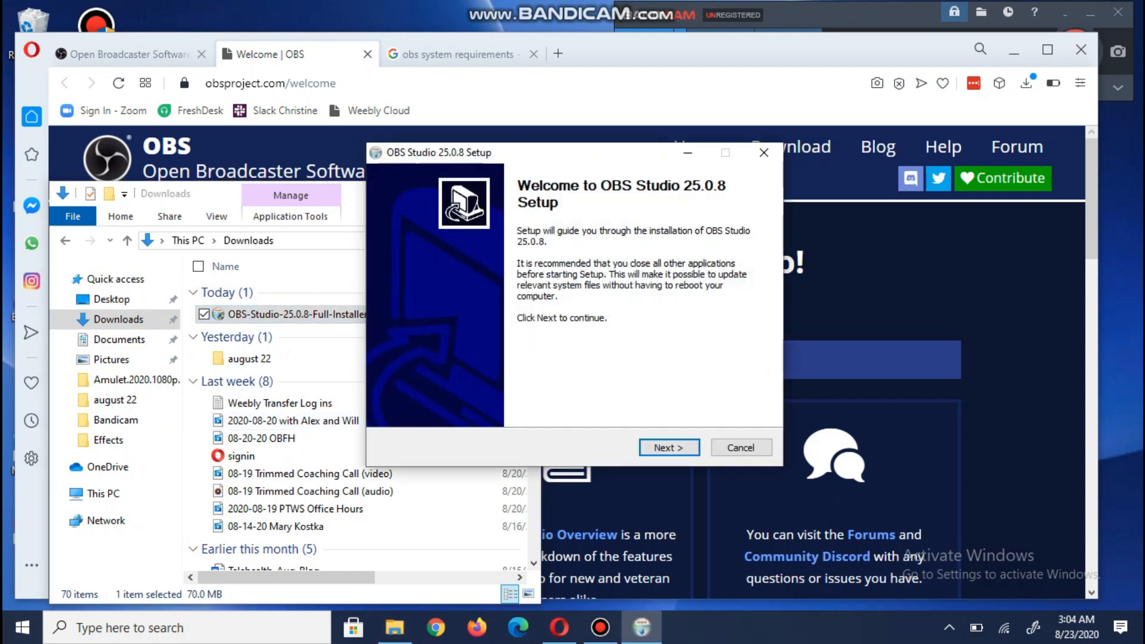
Step: Install OBS Studio 25.0.8 in the default destination folder C:\Program Files\obs-studio
click(668, 447)
click(669, 448)
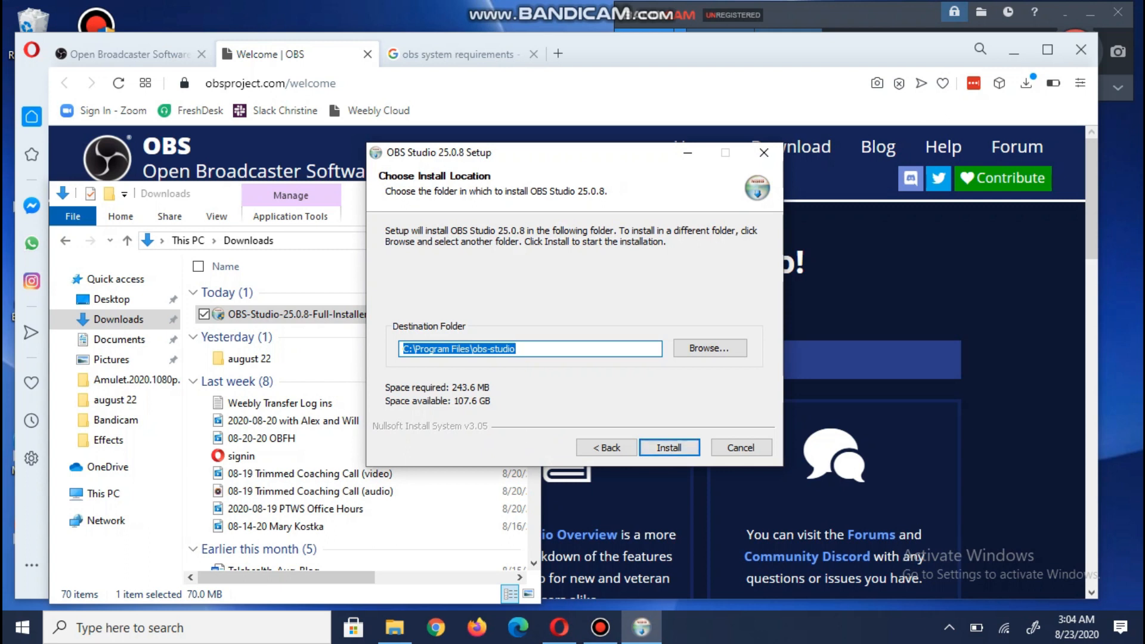
click(668, 447)
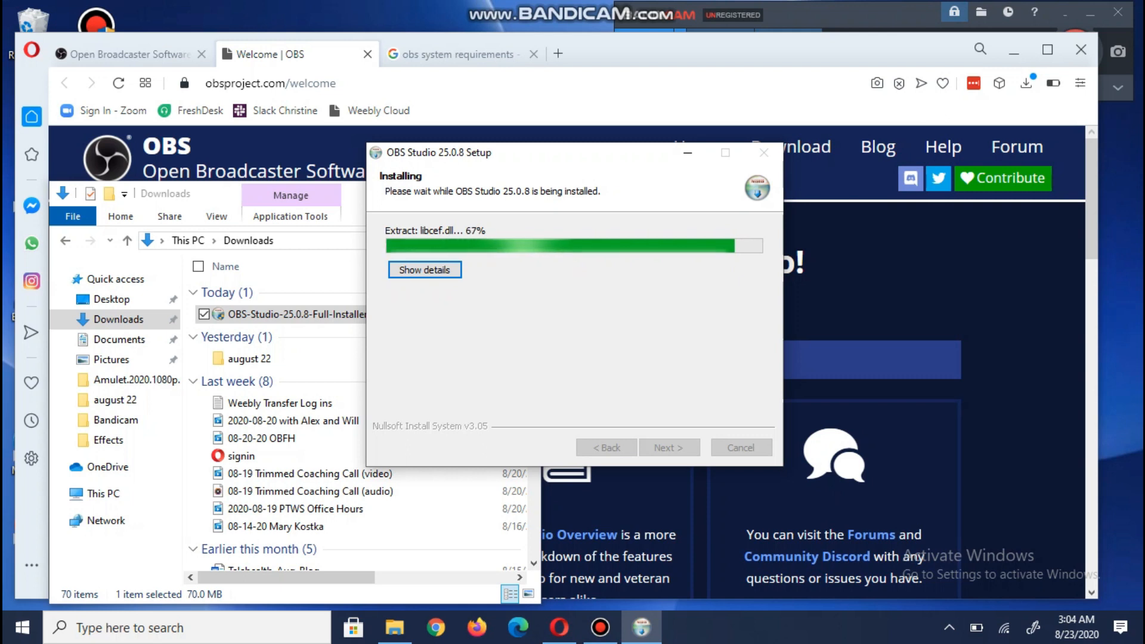
key(alt+Tab)
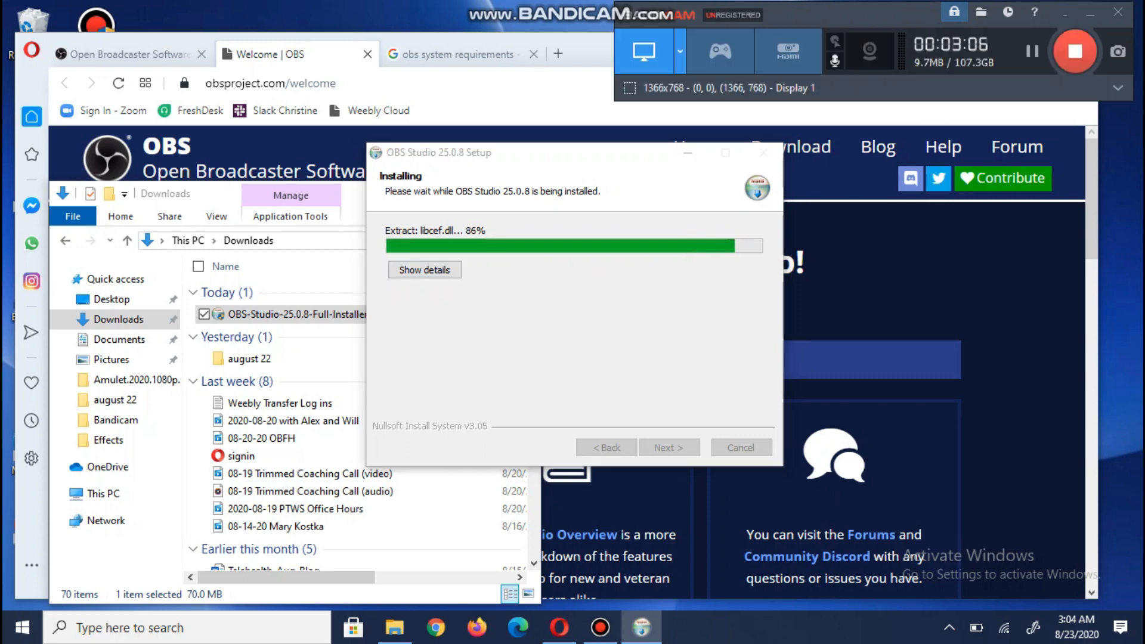
key(alt+Tab)
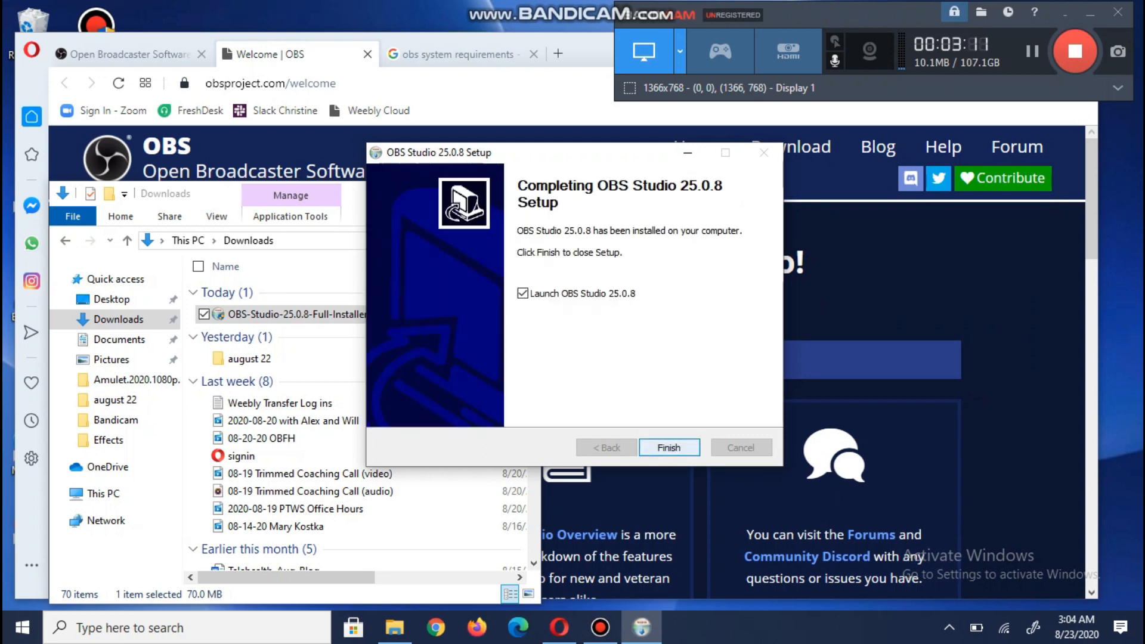
Step: Finish the setup with Launch OBS Studio 25.0.8 enabled, and close all browser tabs and the Downloads folder window
key(Return)
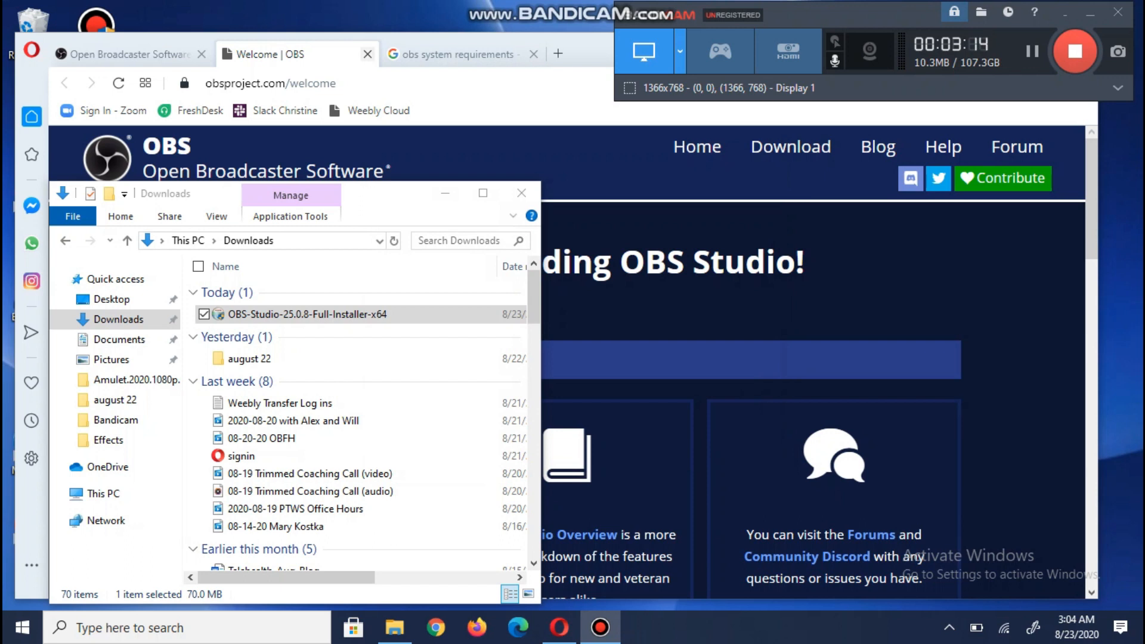
click(367, 54)
click(268, 53)
click(115, 54)
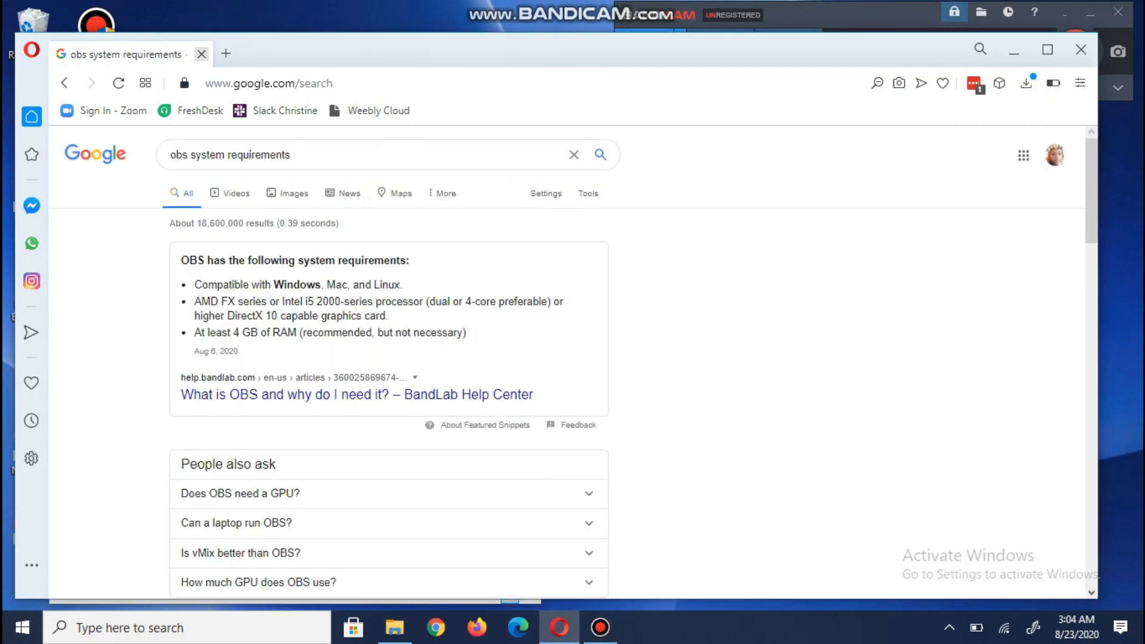
click(202, 53)
click(1082, 49)
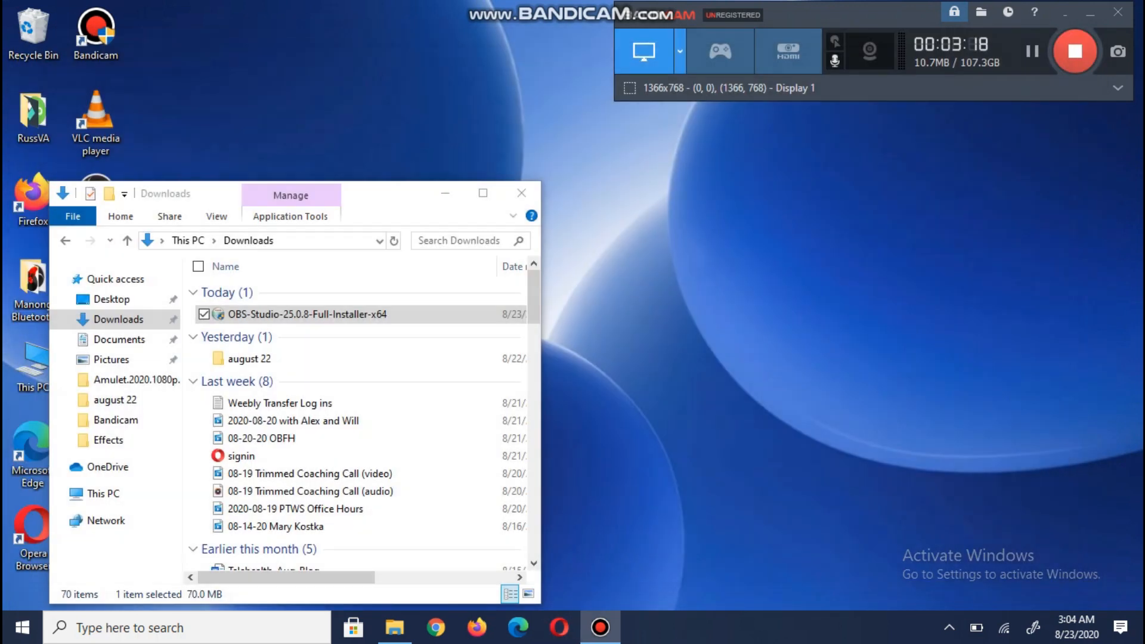
click(522, 192)
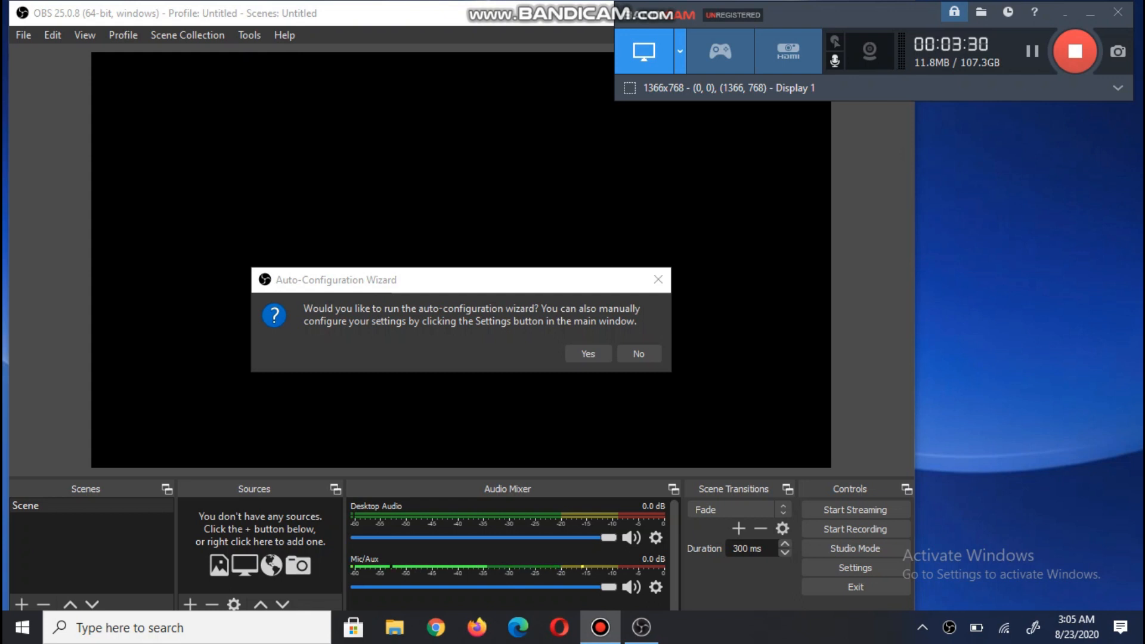
click(588, 353)
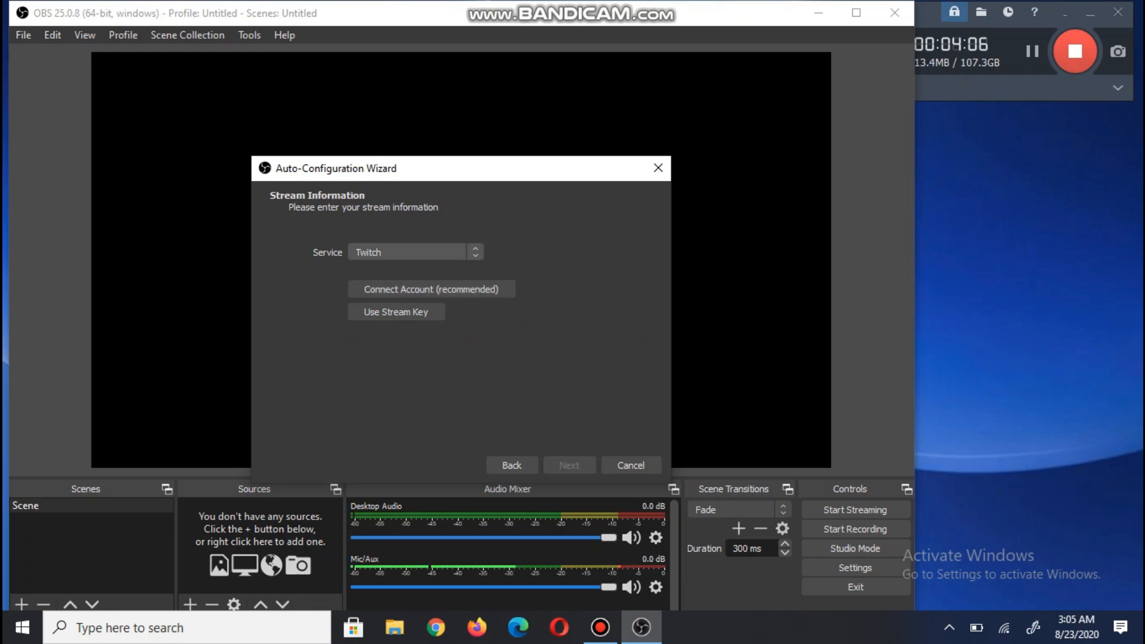
click(415, 252)
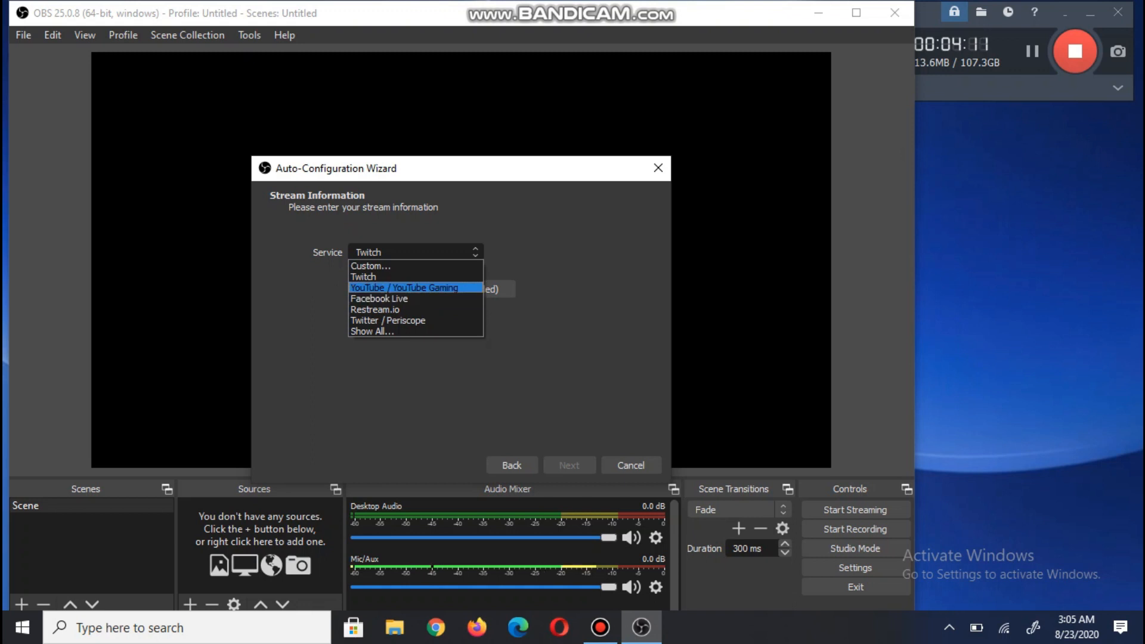
click(415, 287)
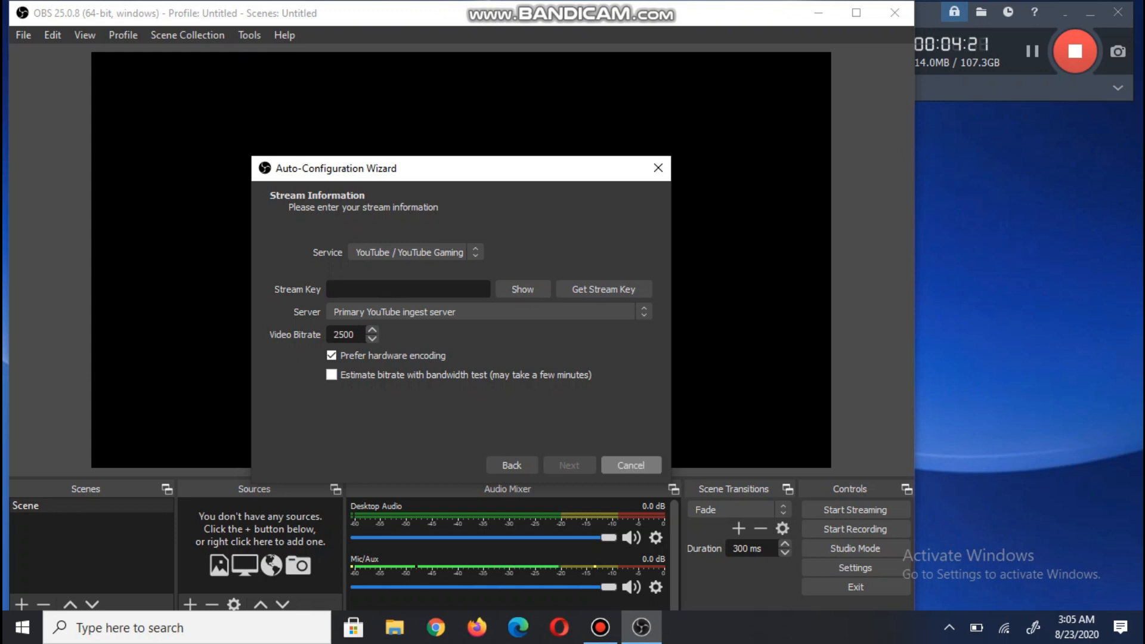
click(630, 466)
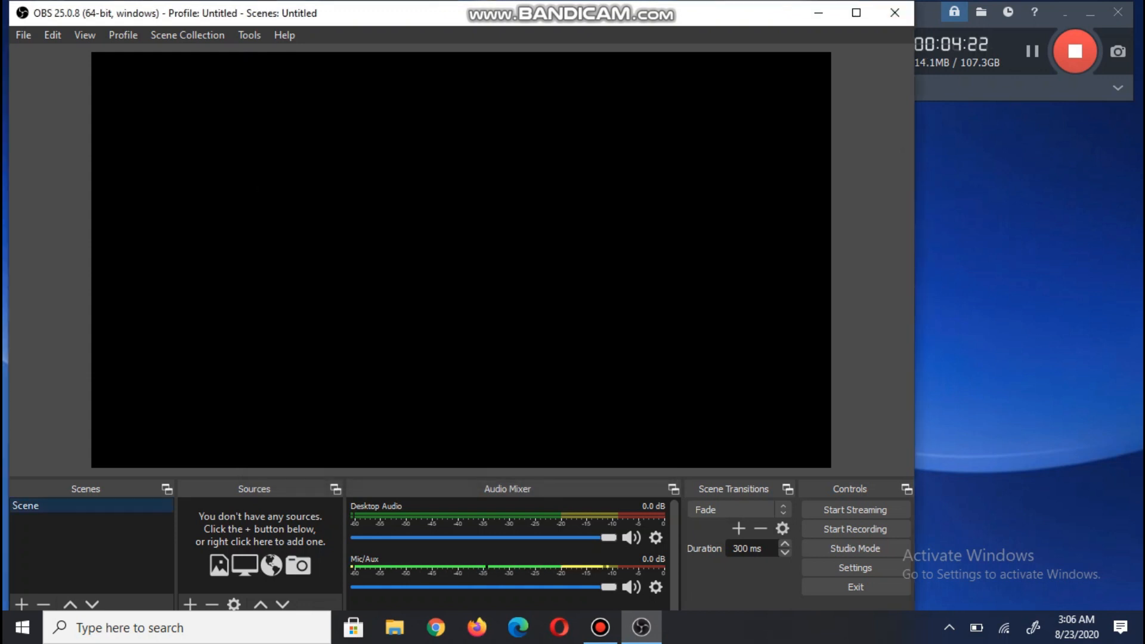
Step: Maximize the OBS window and turn on Studio Mode to get separate Preview and Program views
click(857, 12)
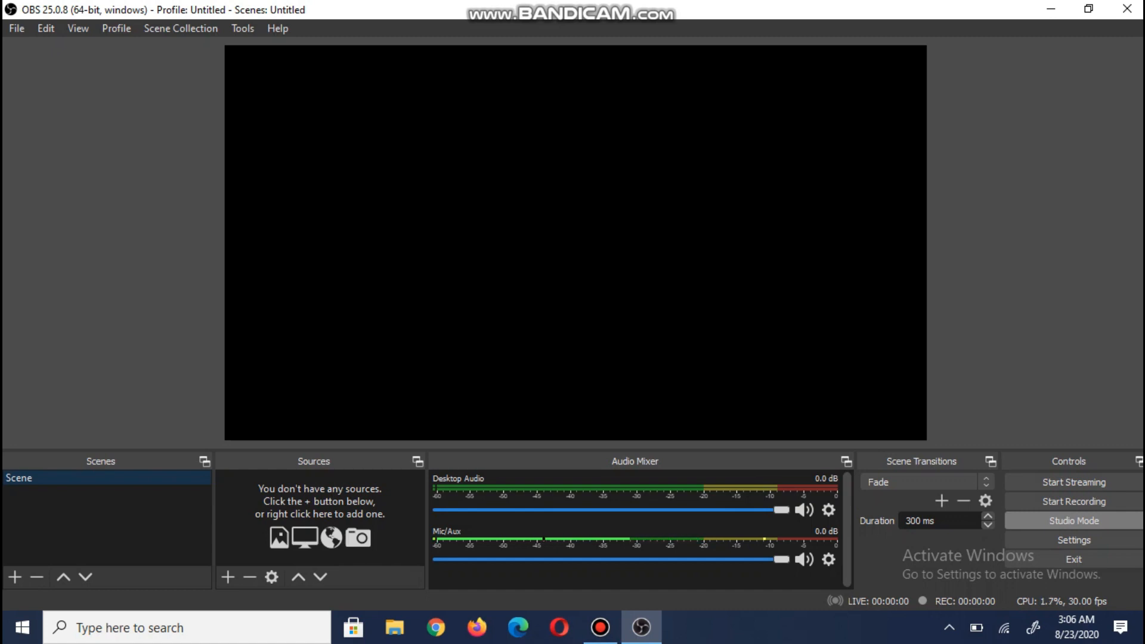
click(1073, 520)
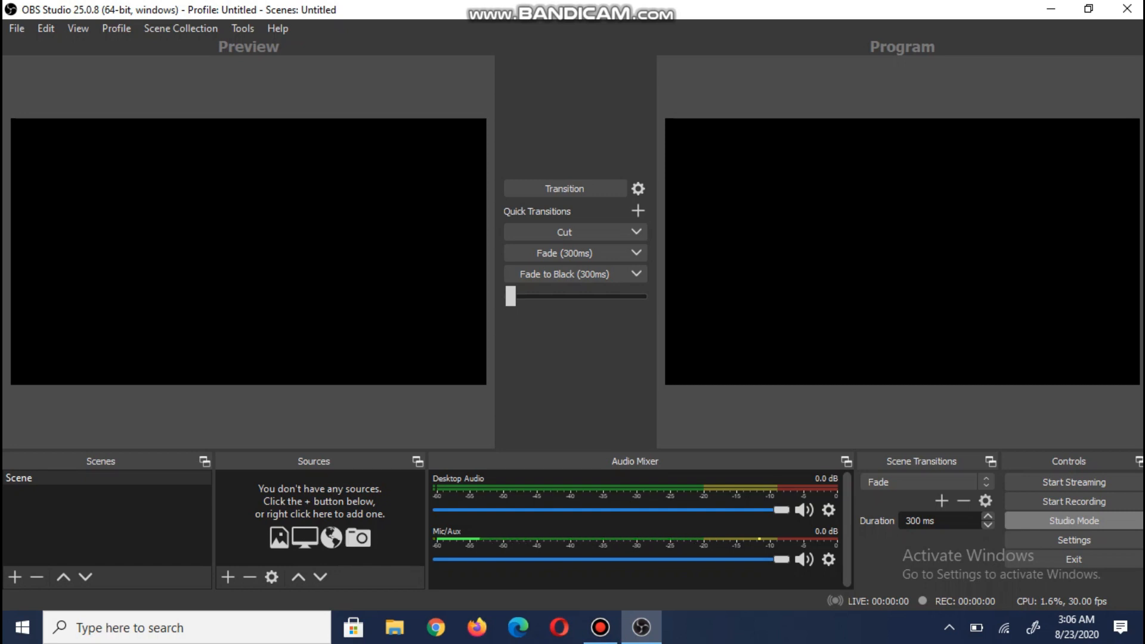
key(alt+f)
key(Right)
key(Right)
key(Right)
key(Right)
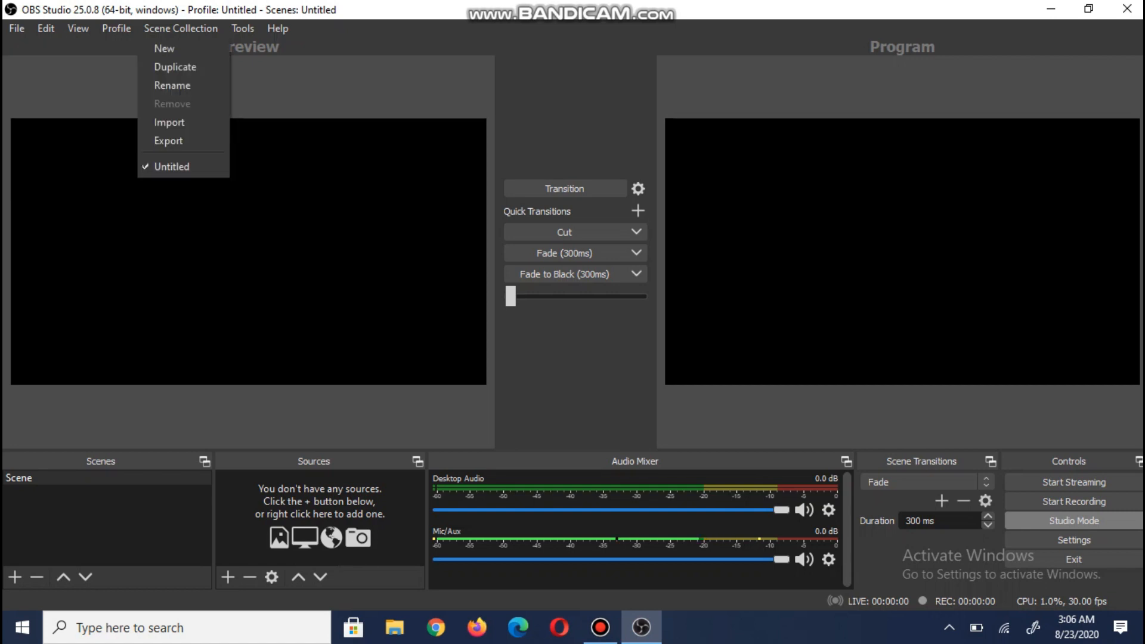
key(Escape)
key(alt+f)
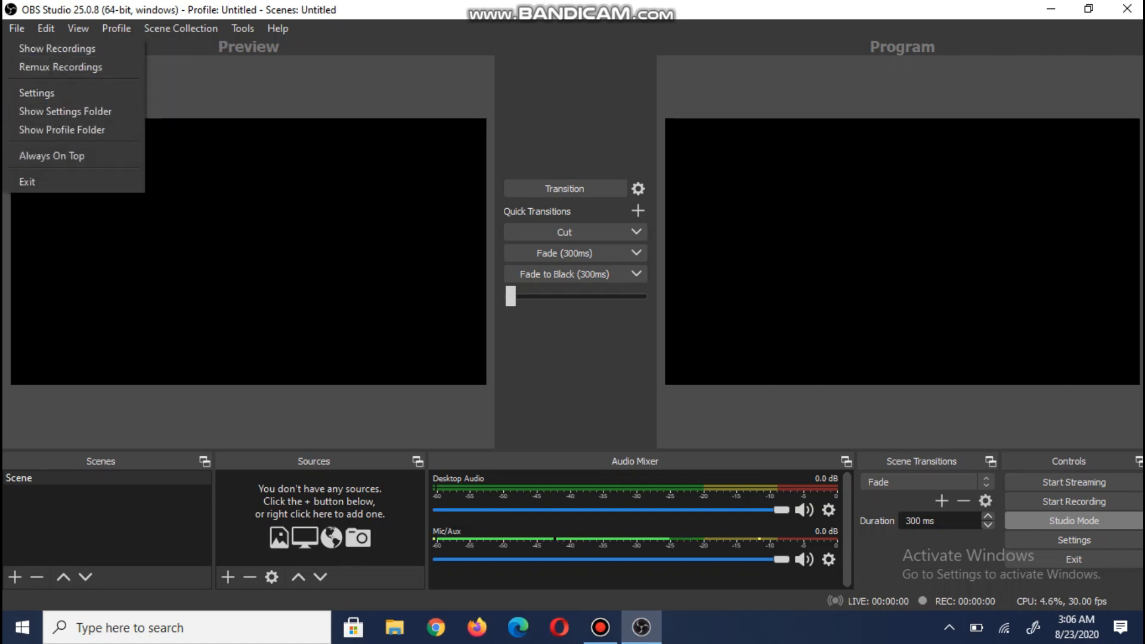
key(Escape)
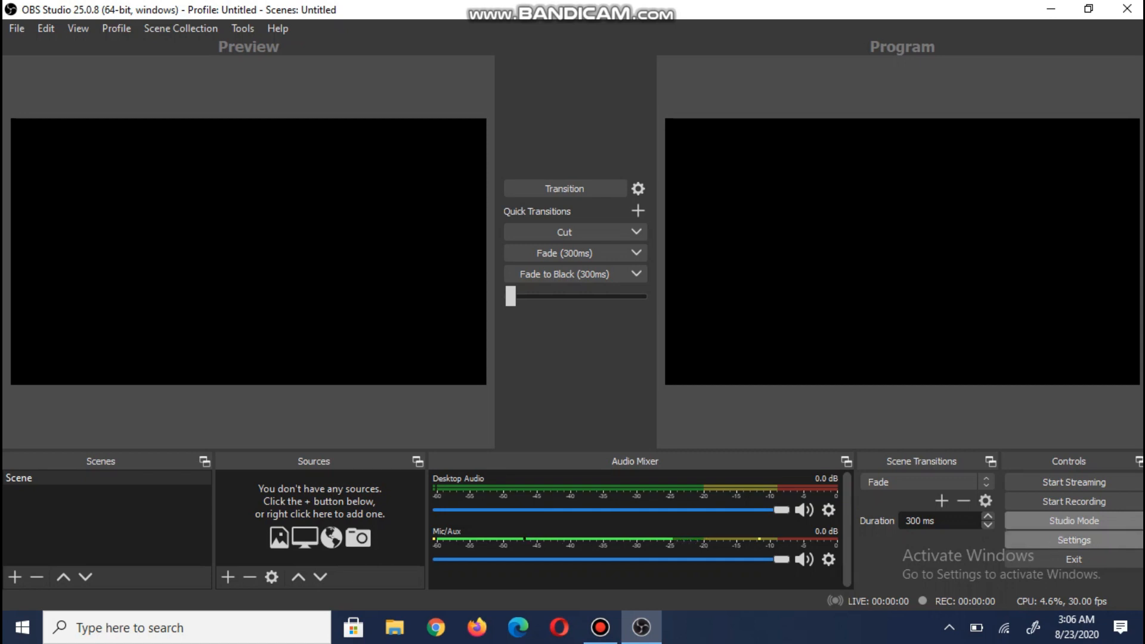
Step: Open the OBS settings, set the streaming service to YouTube / YouTube Gaming, and reposition the dialog so its lower edge is reachable
click(1074, 540)
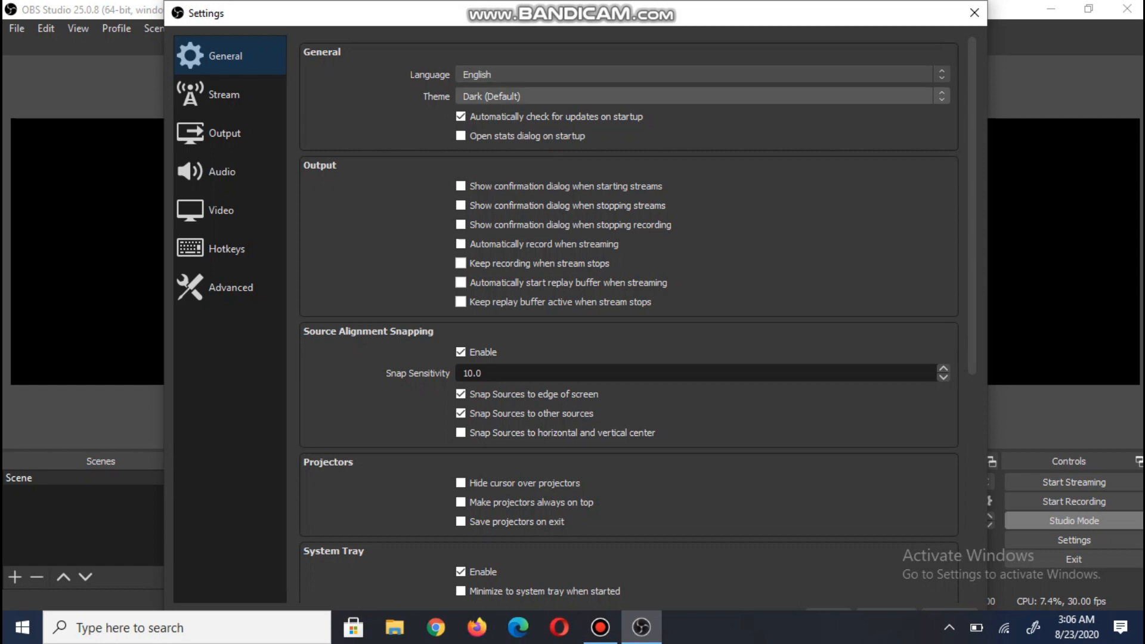
scroll(629, 322, down, 10)
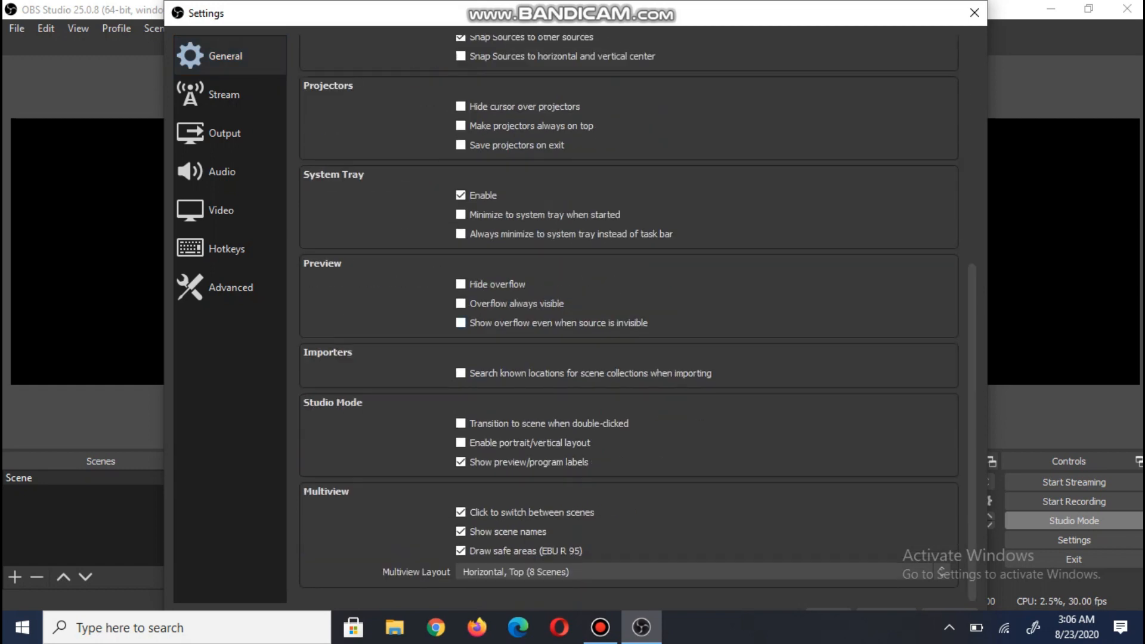
scroll(629, 322, up, 10)
click(224, 94)
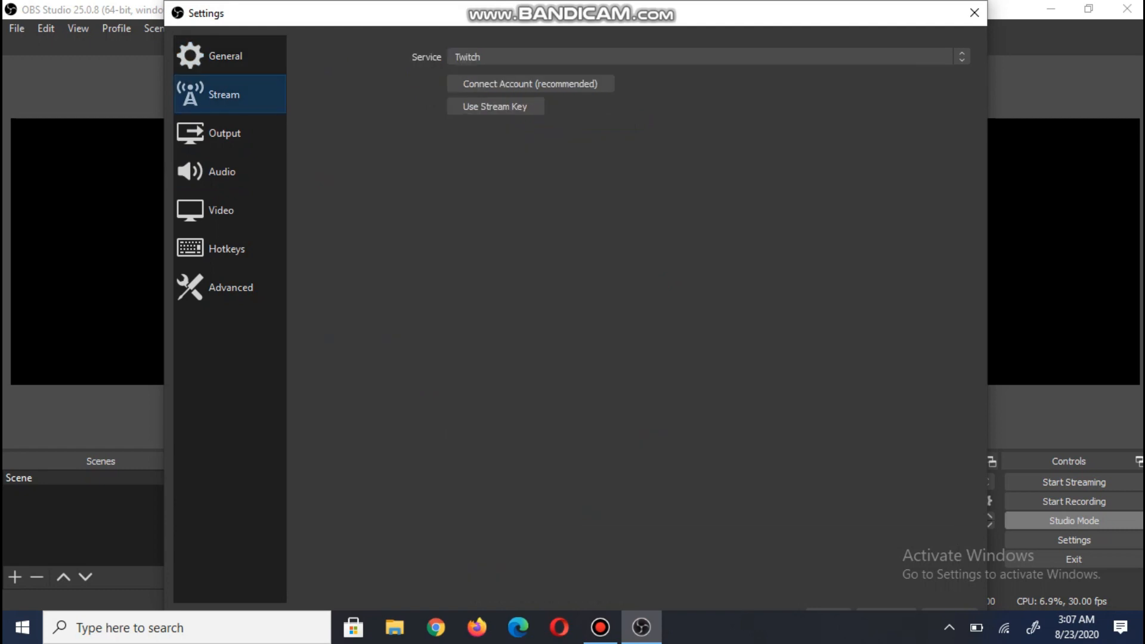
click(699, 56)
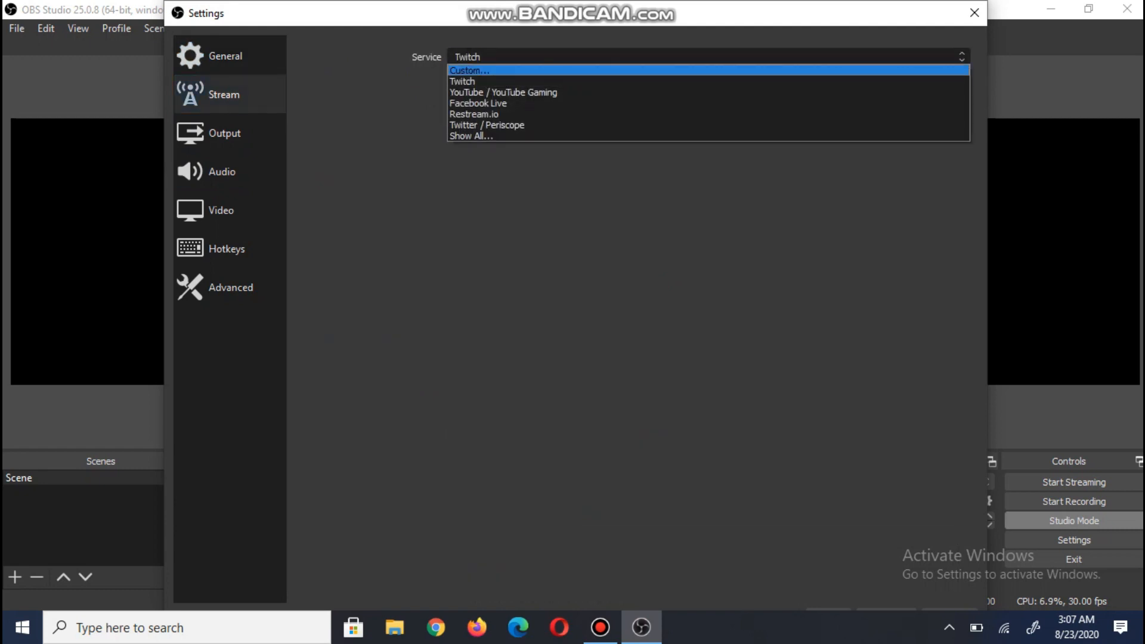
click(700, 93)
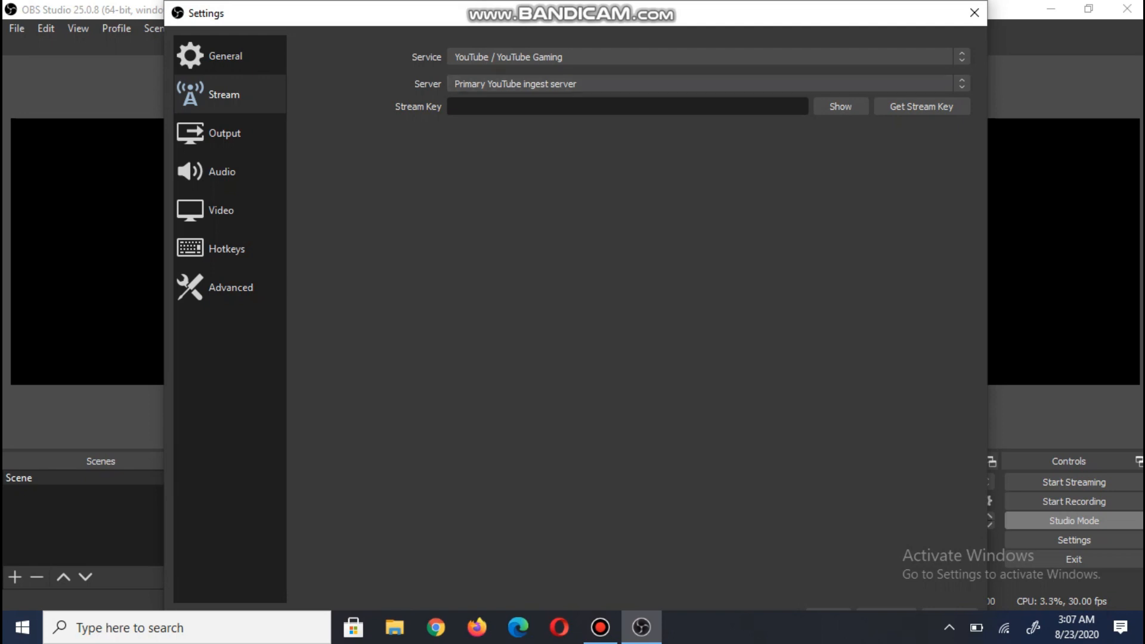
drag(575, 13, 593, 58)
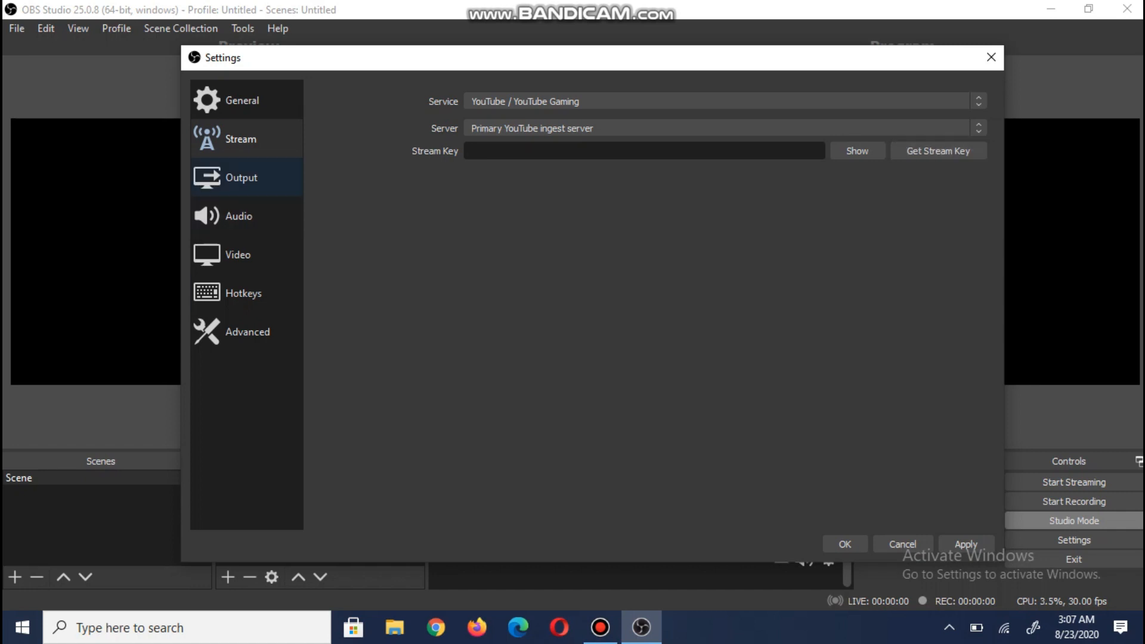
Step: Switch the output mode in the output settings to Advanced
click(241, 177)
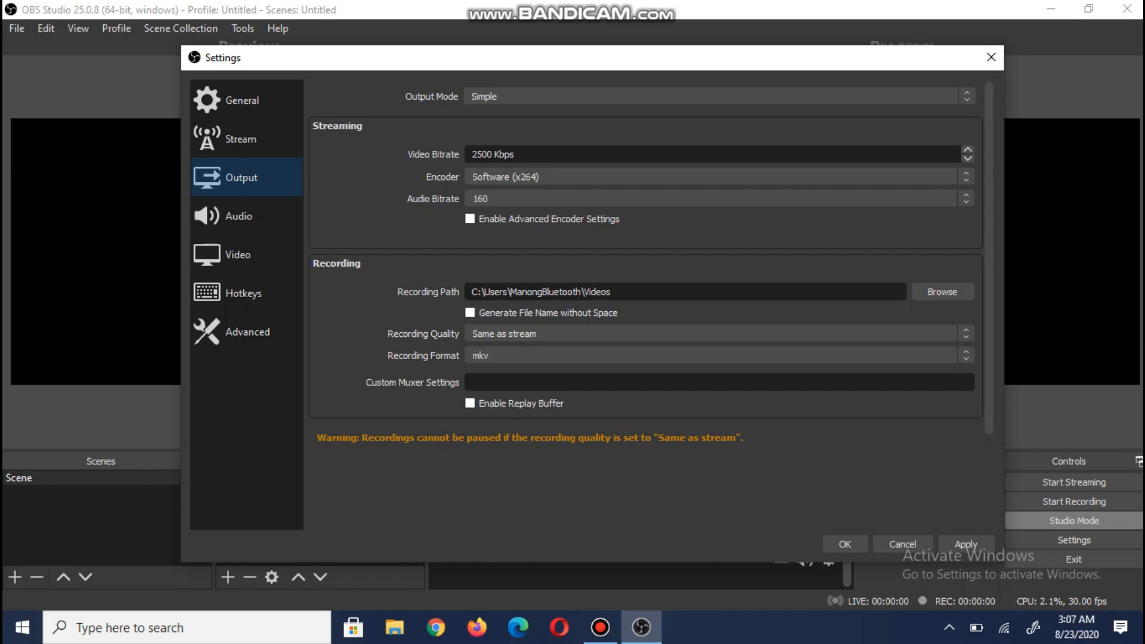
click(719, 96)
click(720, 110)
click(719, 96)
click(719, 120)
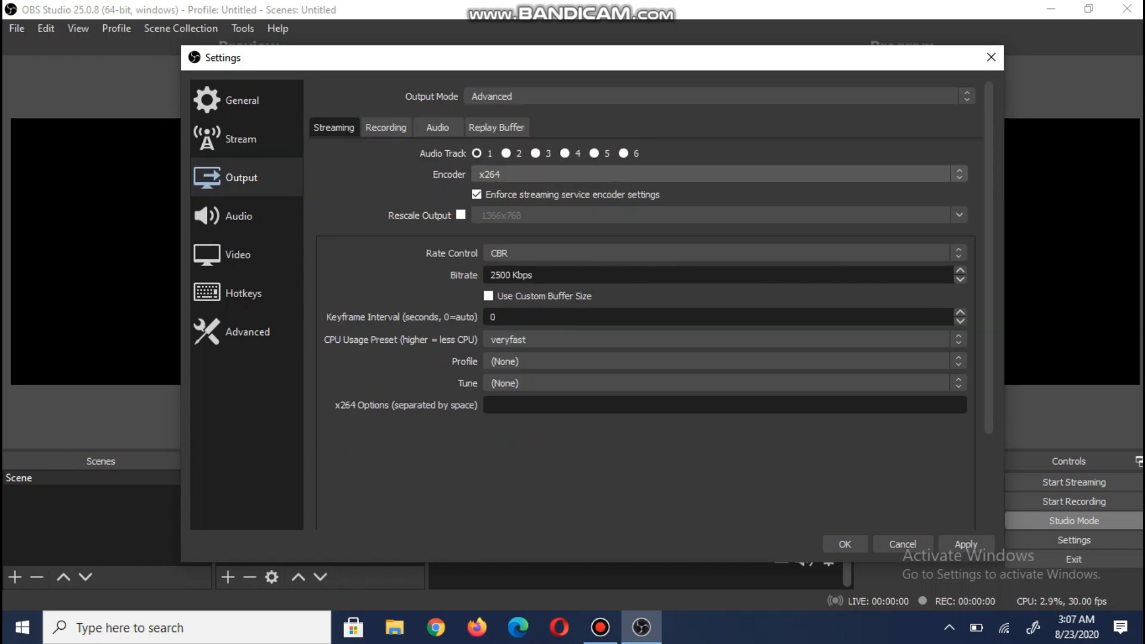
Step: Compare the advanced streaming and recording output options and look through the available streaming encoders
click(386, 127)
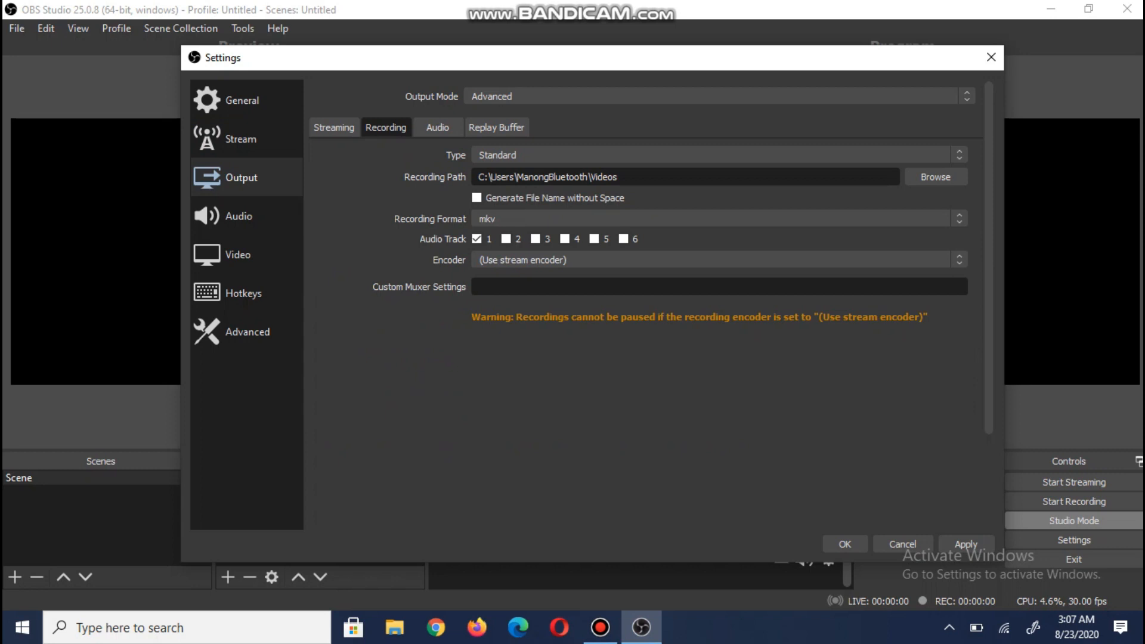
click(333, 127)
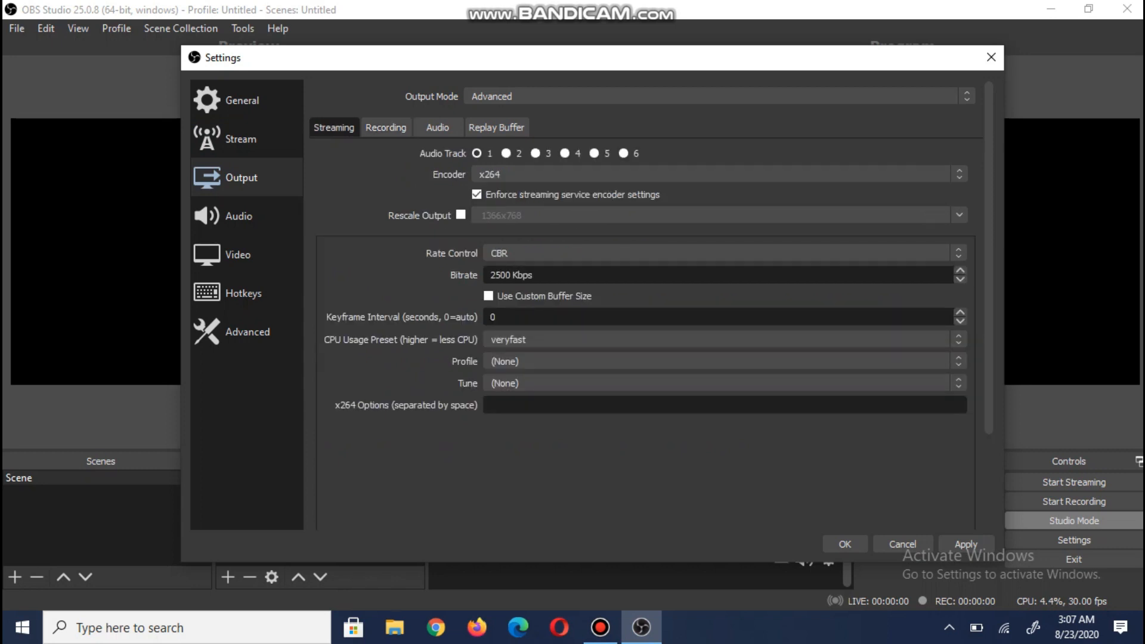
click(386, 127)
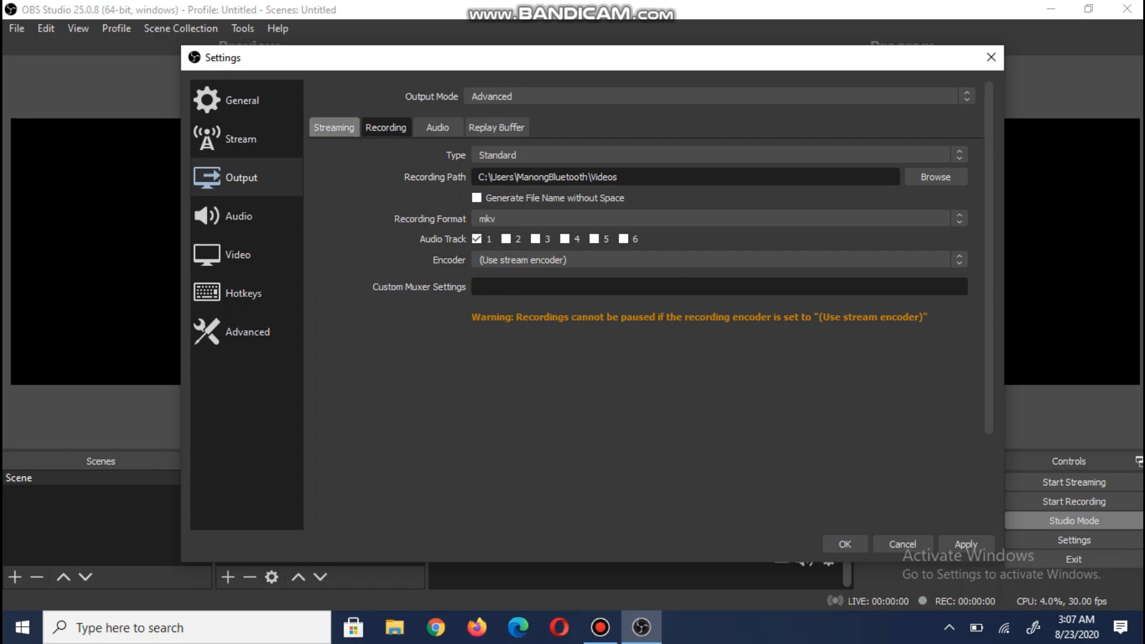
click(334, 127)
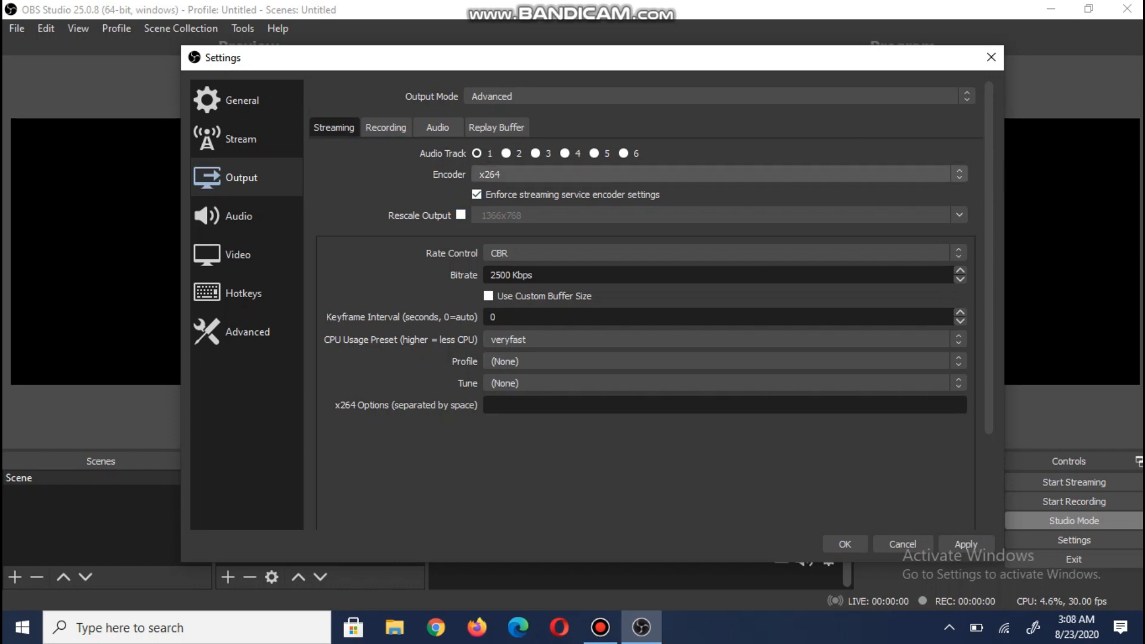
click(719, 175)
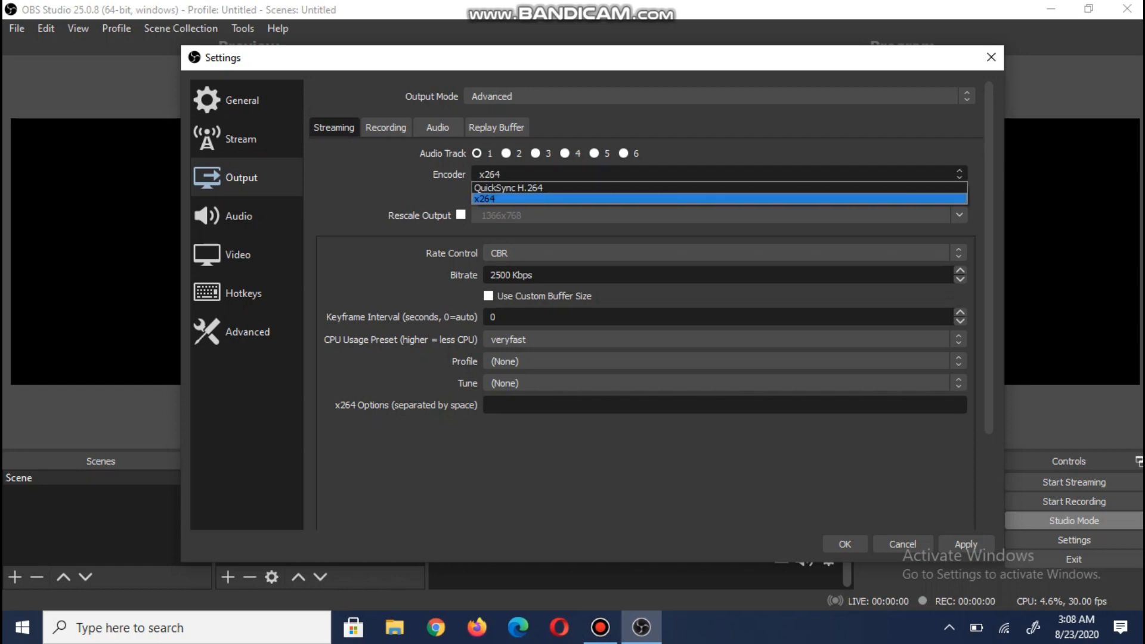
key(Escape)
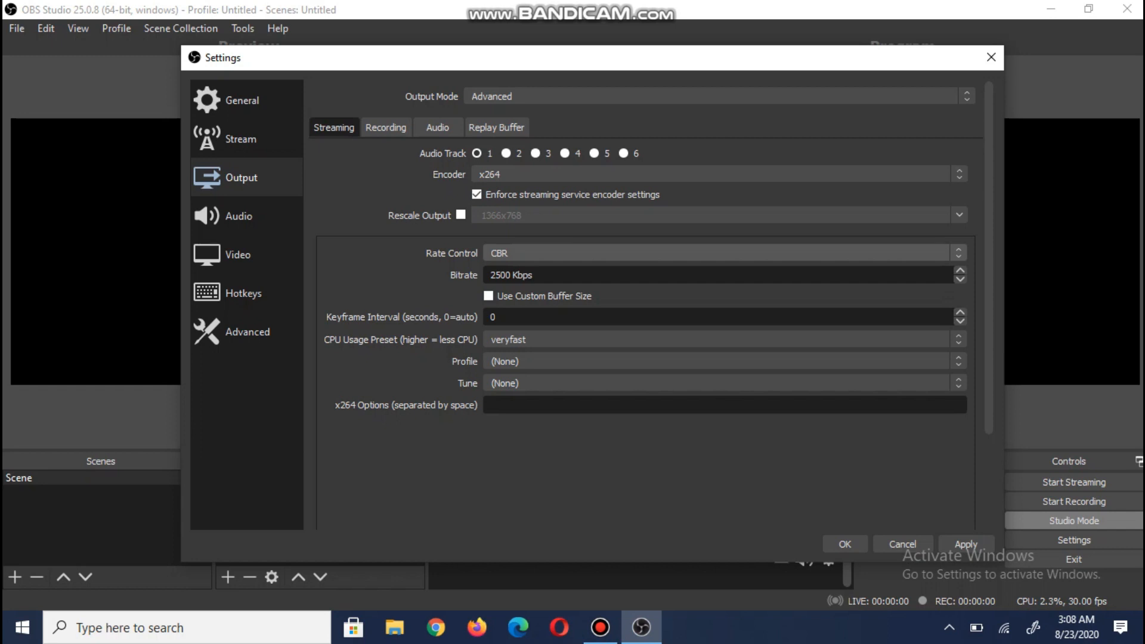
Step: Set the streaming rate control to VBR with a bitrate of 4500 Kbps, and check the CPU usage preset choices
click(725, 253)
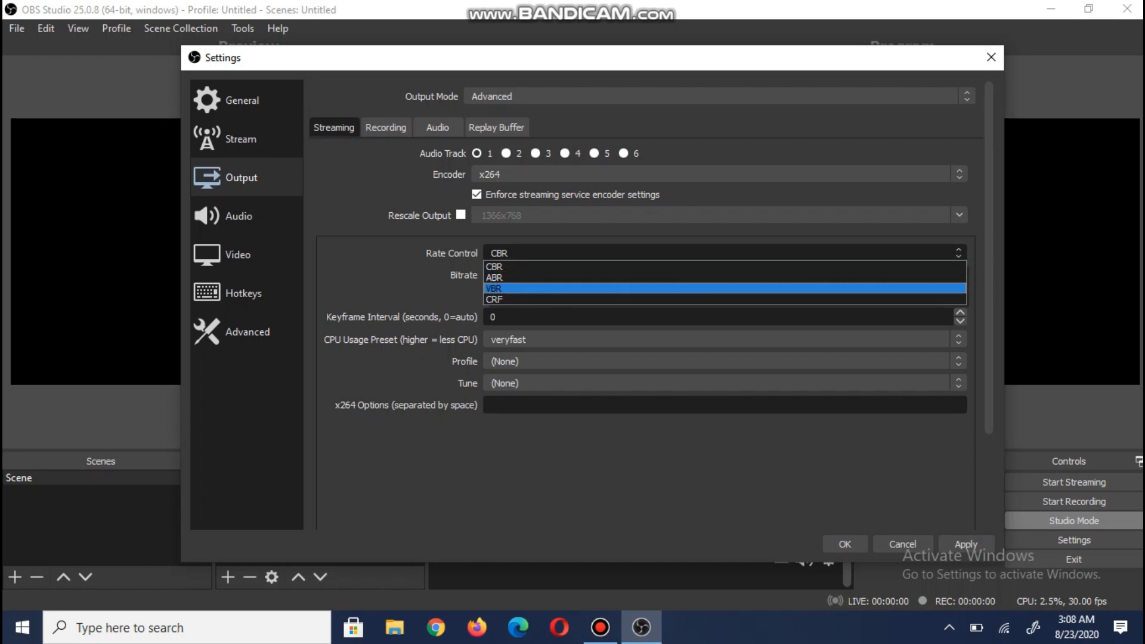
key(Return)
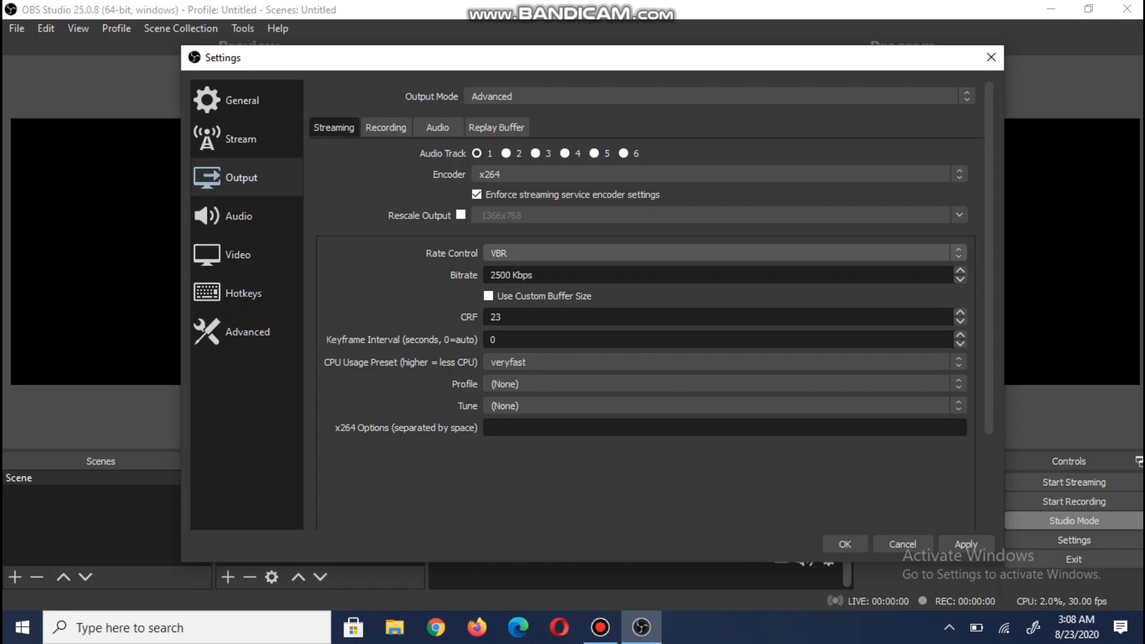
click(533, 275)
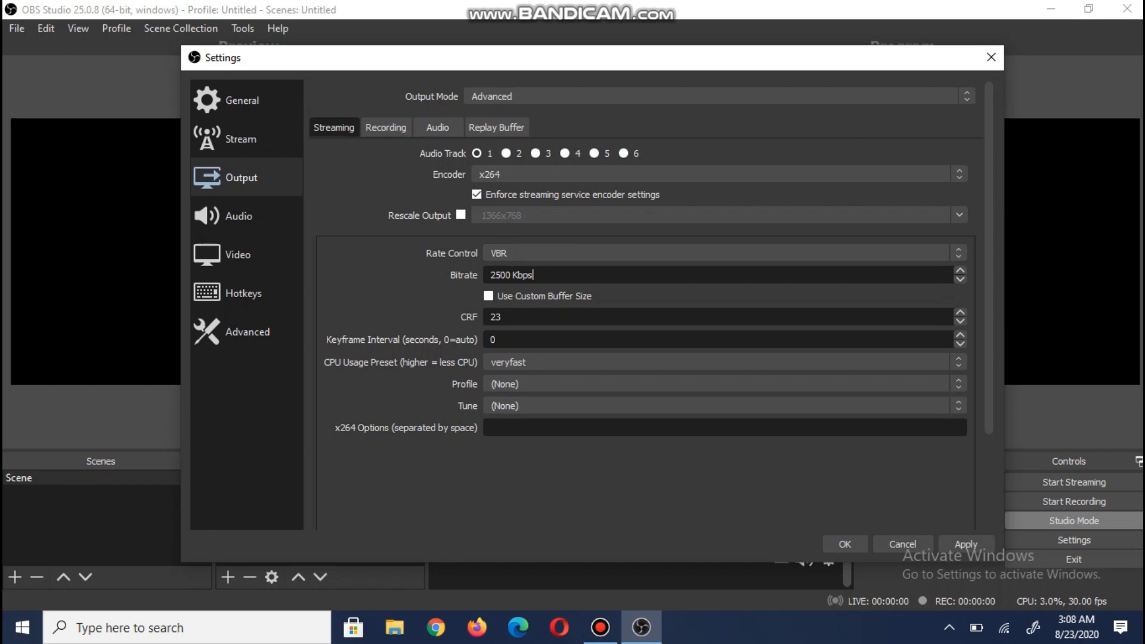
key(ctrl+a)
text(4500)
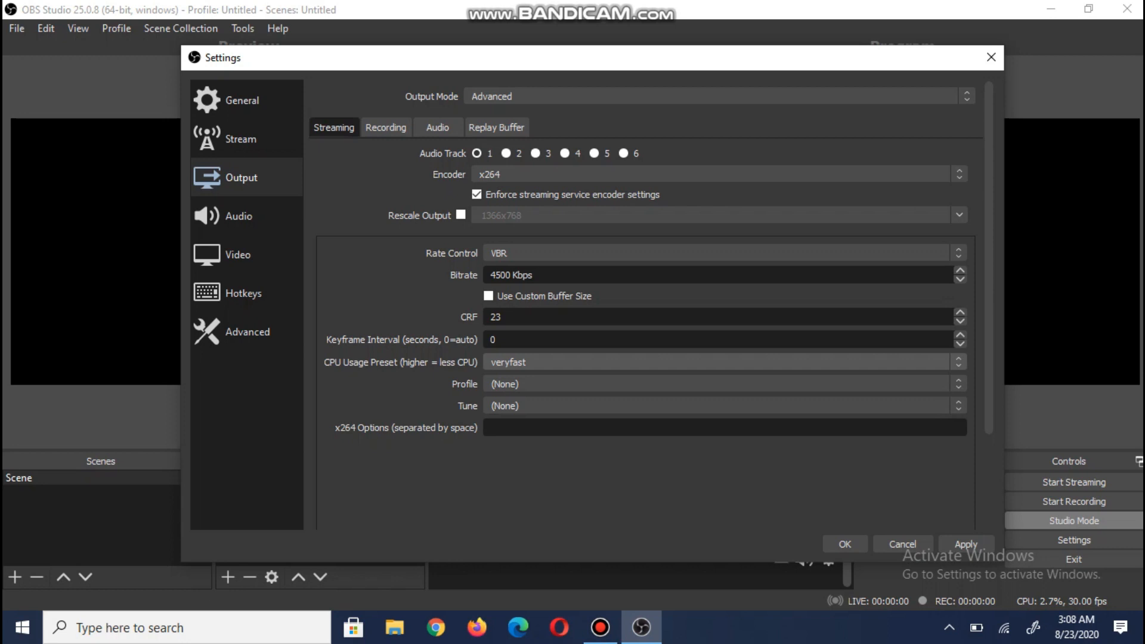
click(716, 362)
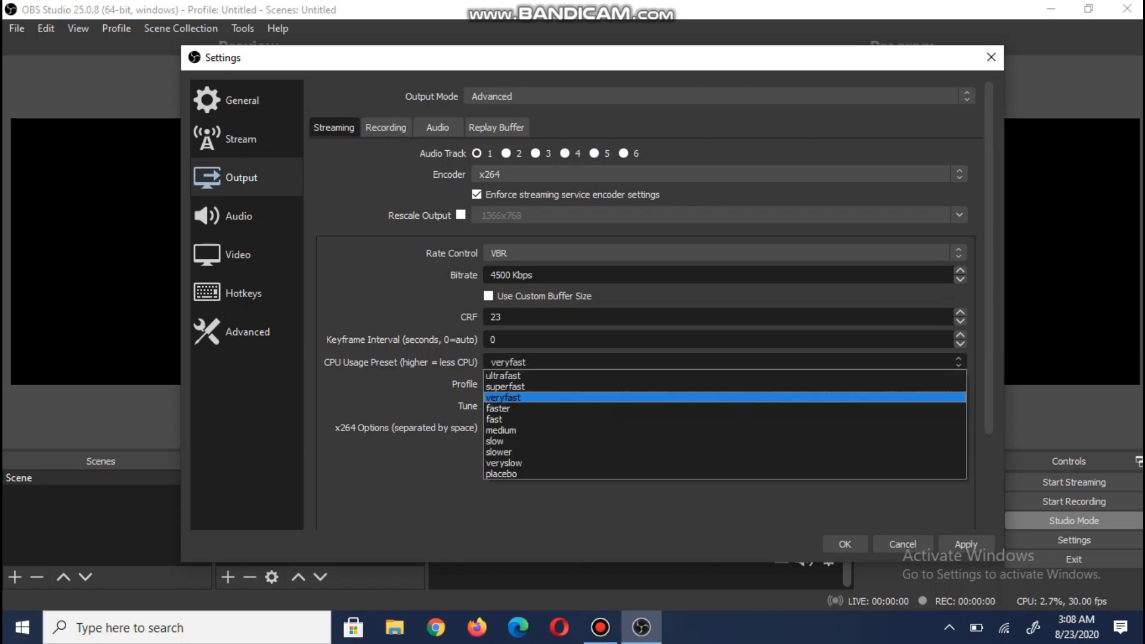
key(Escape)
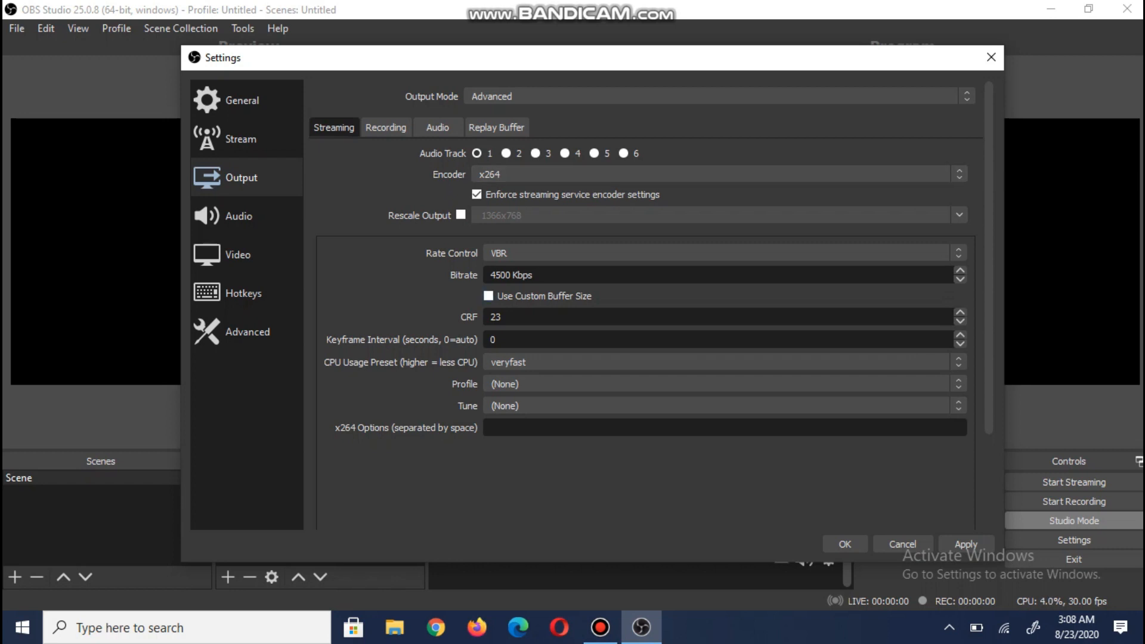
Step: Open the recording output options and check the recording path and its folder browser without changing it
click(386, 127)
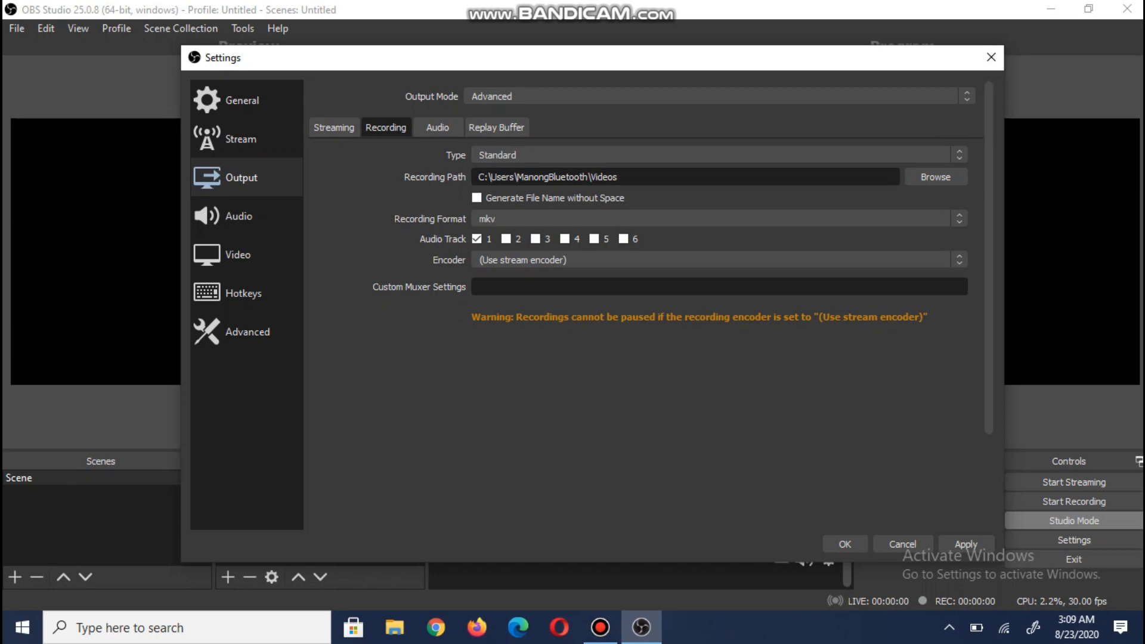
drag(618, 177, 478, 177)
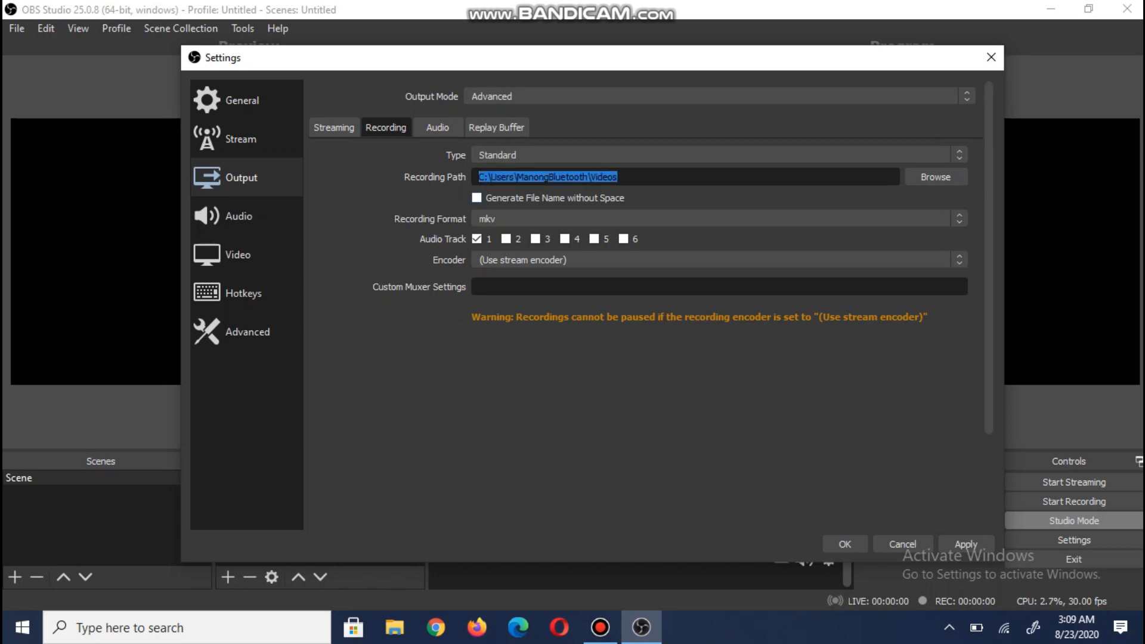
click(479, 177)
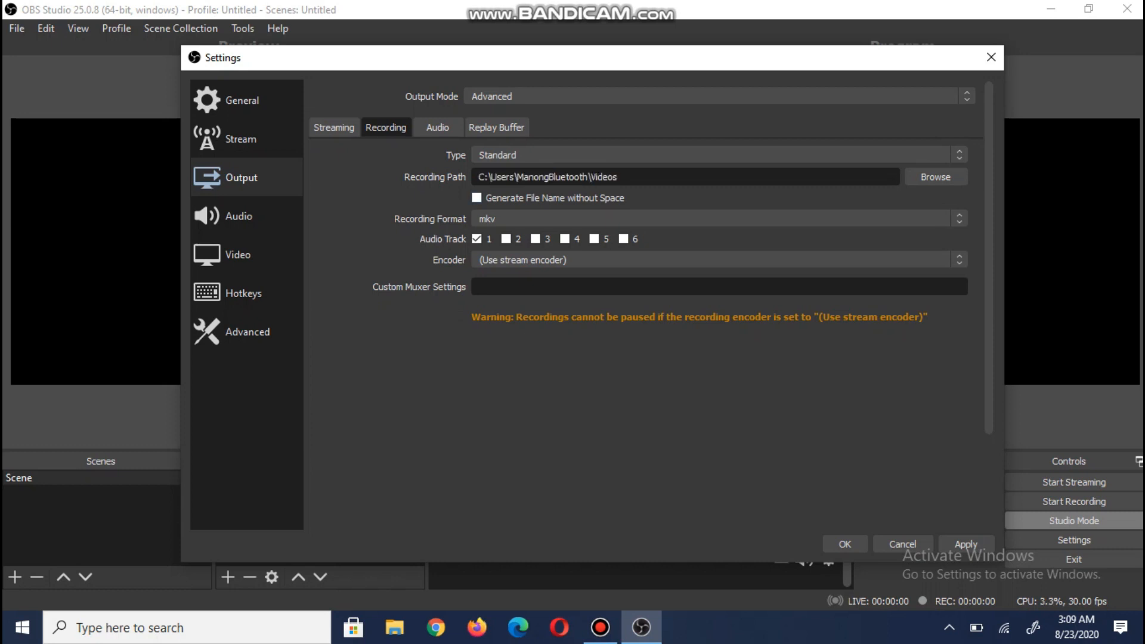
click(935, 176)
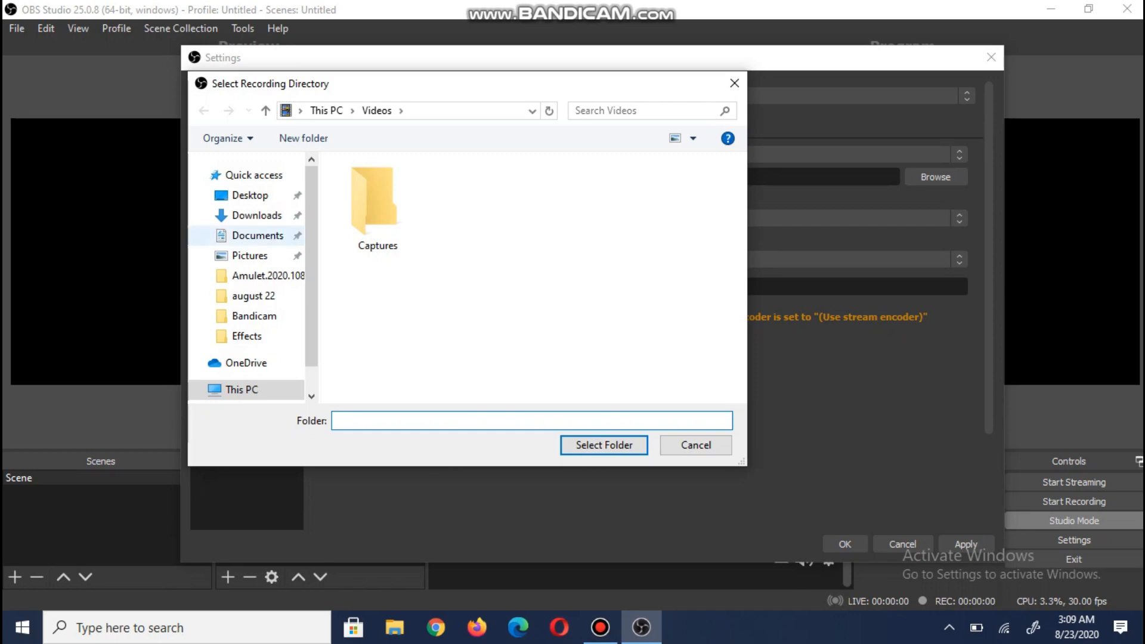
click(696, 445)
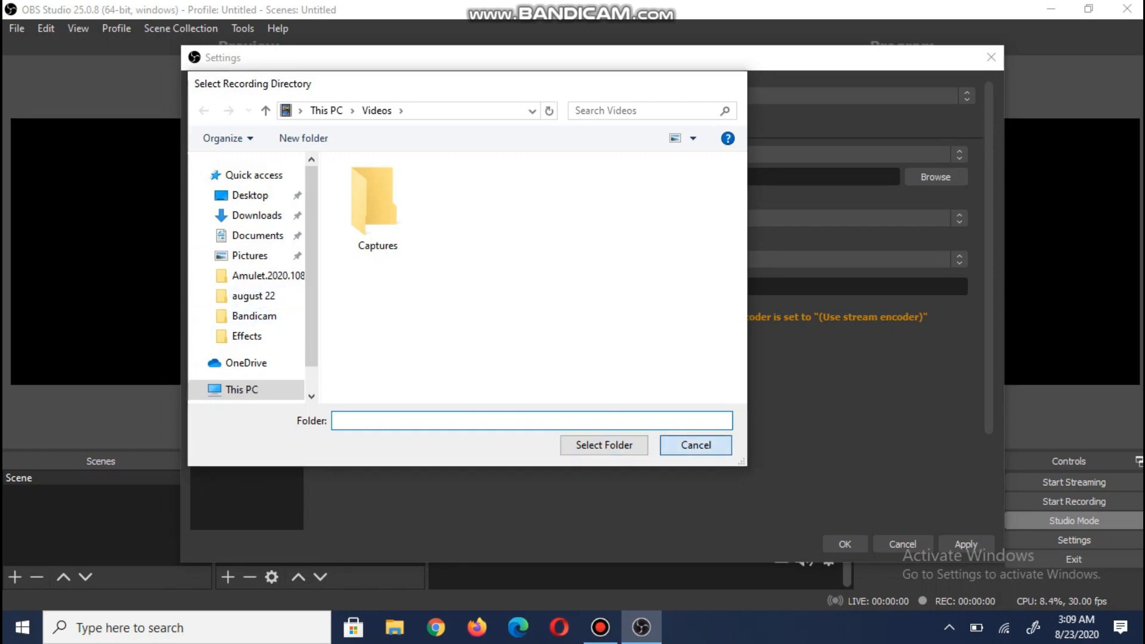
Step: Create a folder named OBS Recordings in Documents and set it as the recording path
click(935, 177)
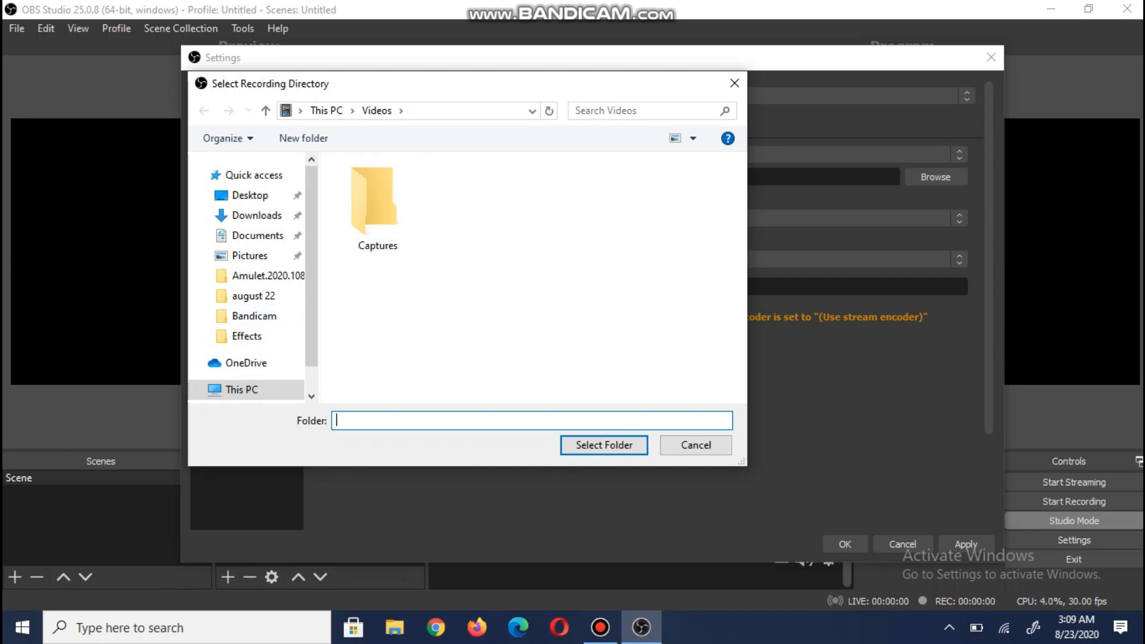
click(257, 235)
right_click(447, 354)
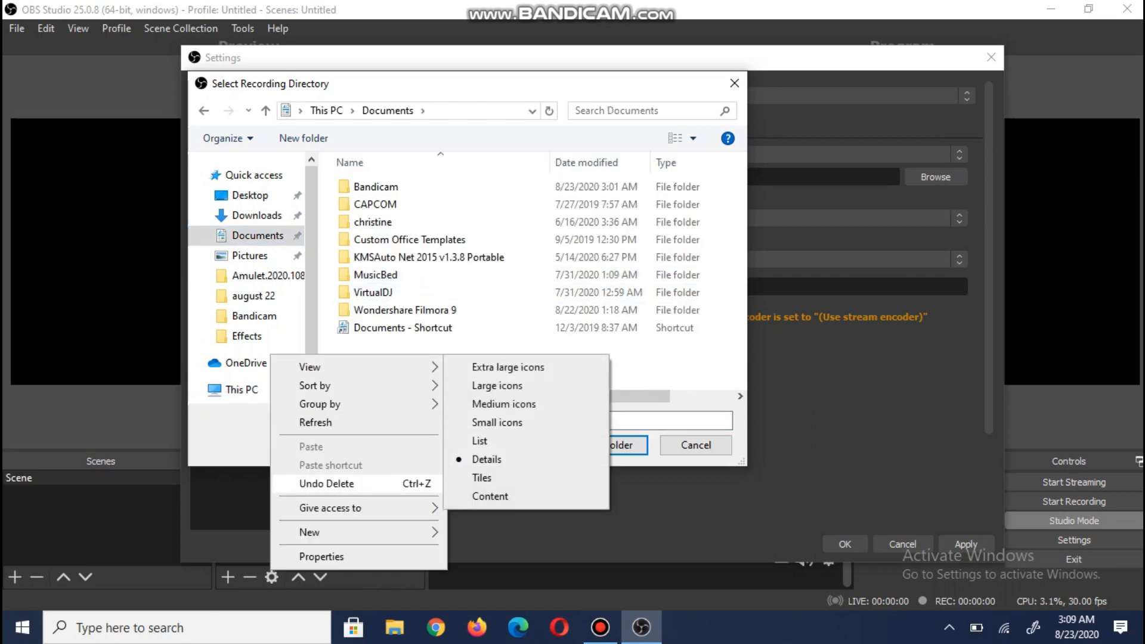
mouse_move(334, 532)
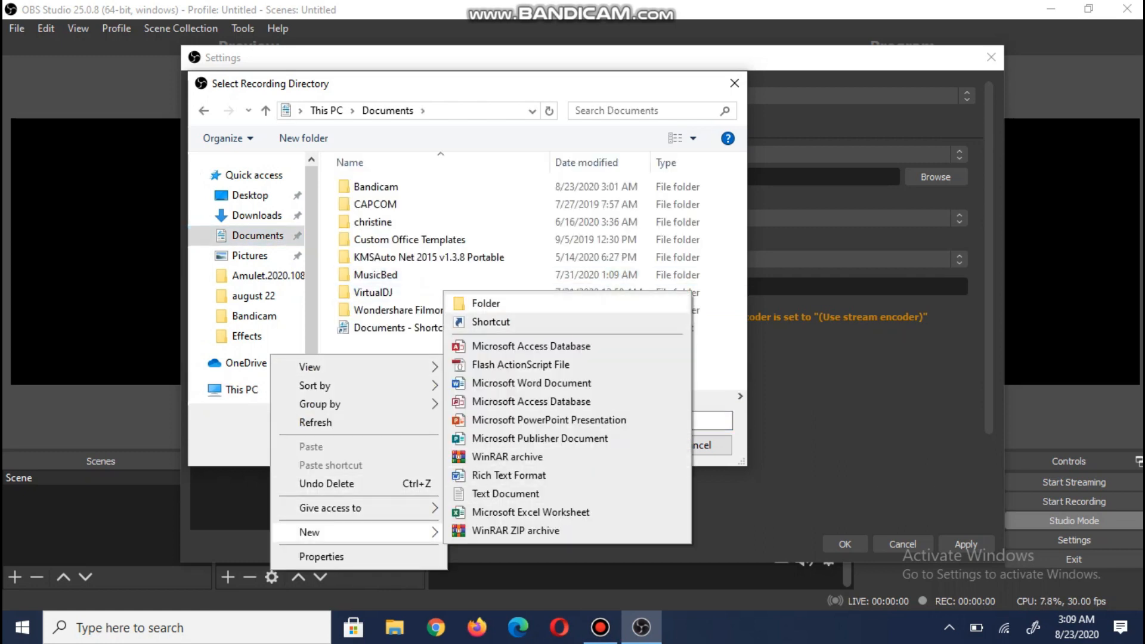
click(485, 303)
text(OBS Recordings)
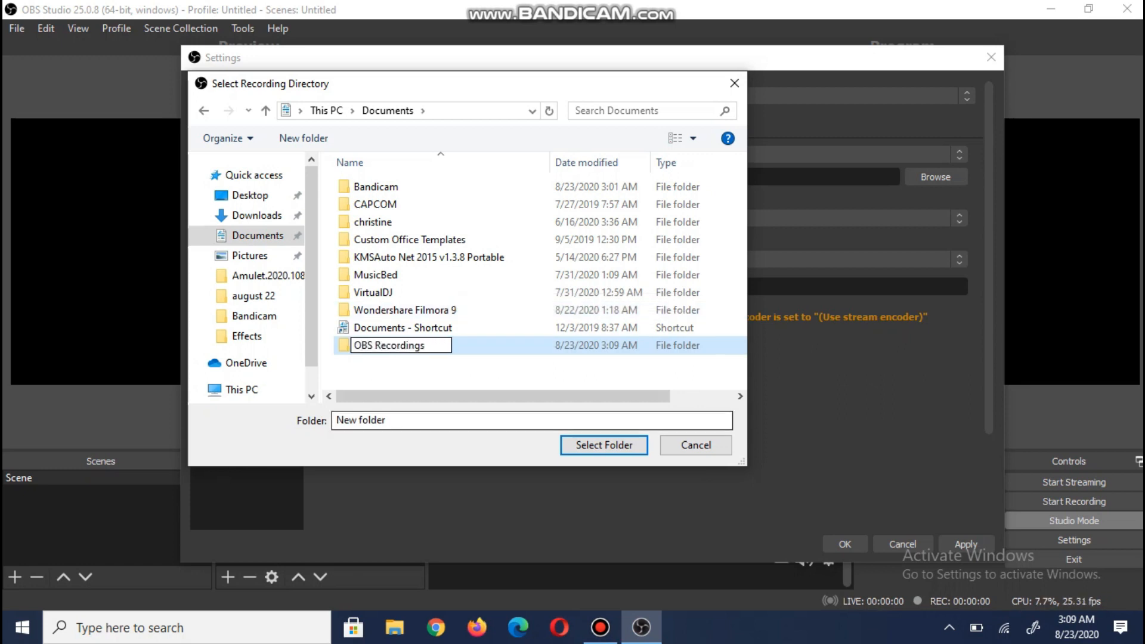
key(Return)
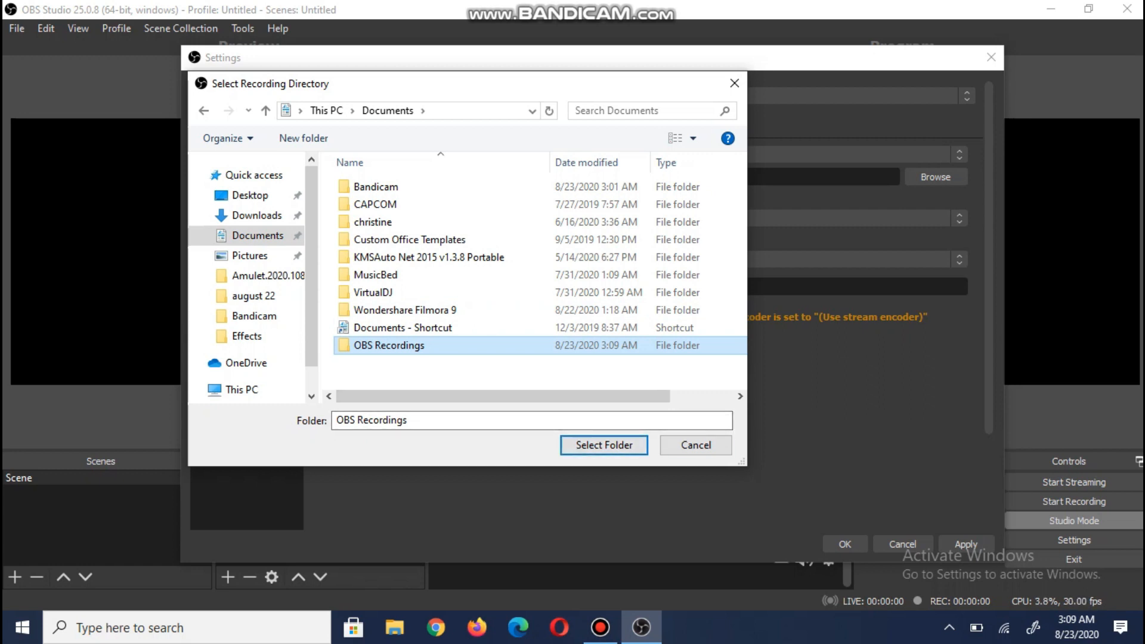
key(Return)
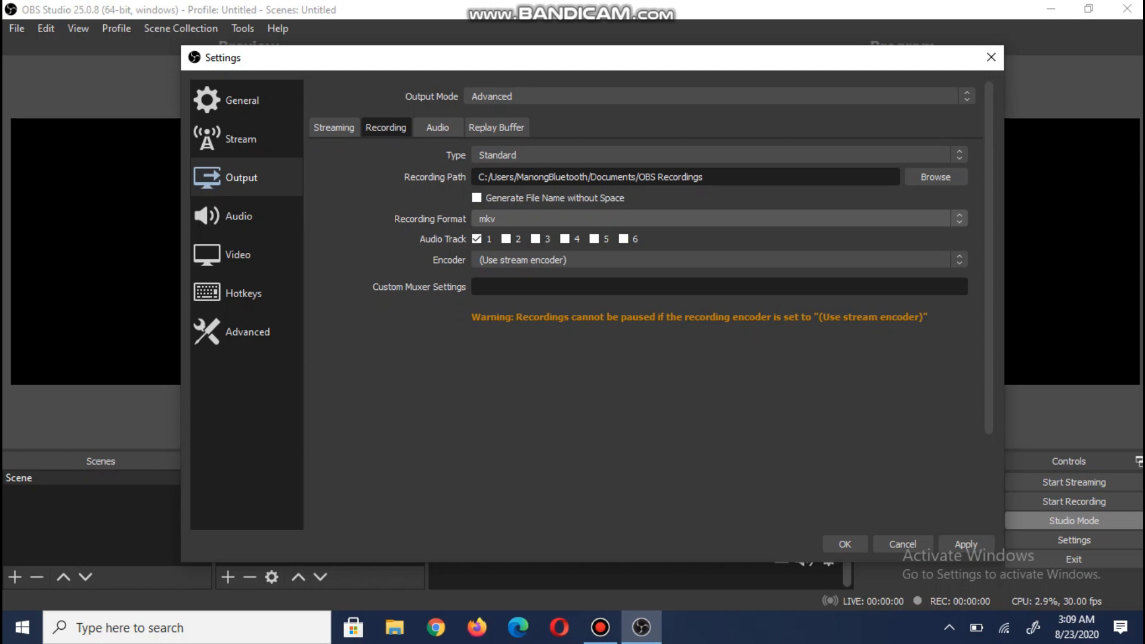
Step: Set the recording format to mp4 and the recording encoder to x264
click(718, 218)
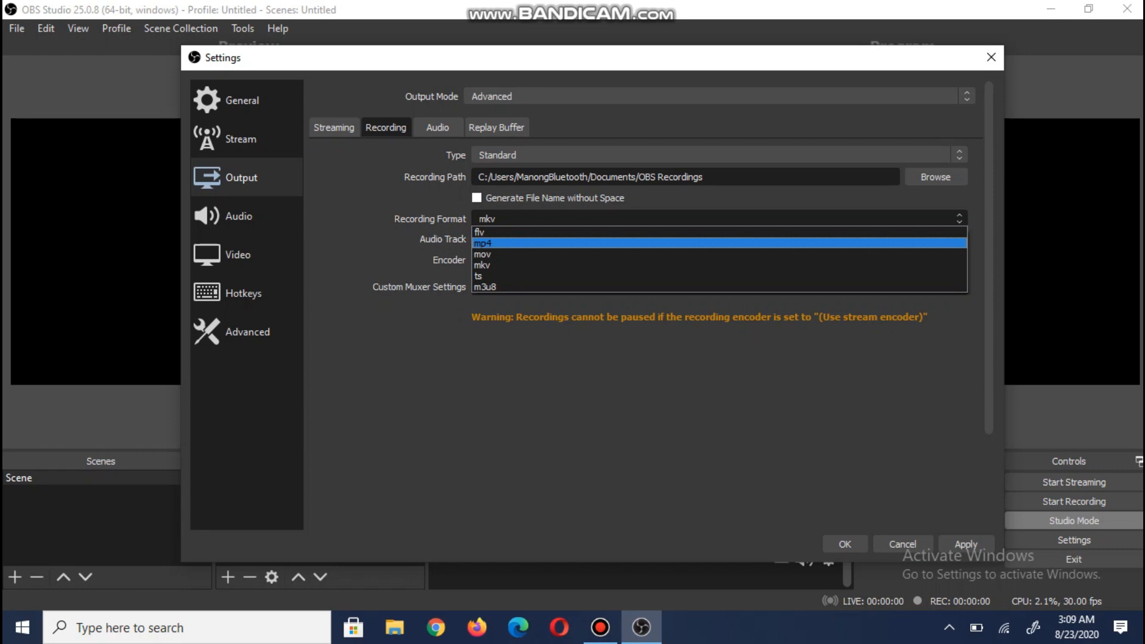
key(Return)
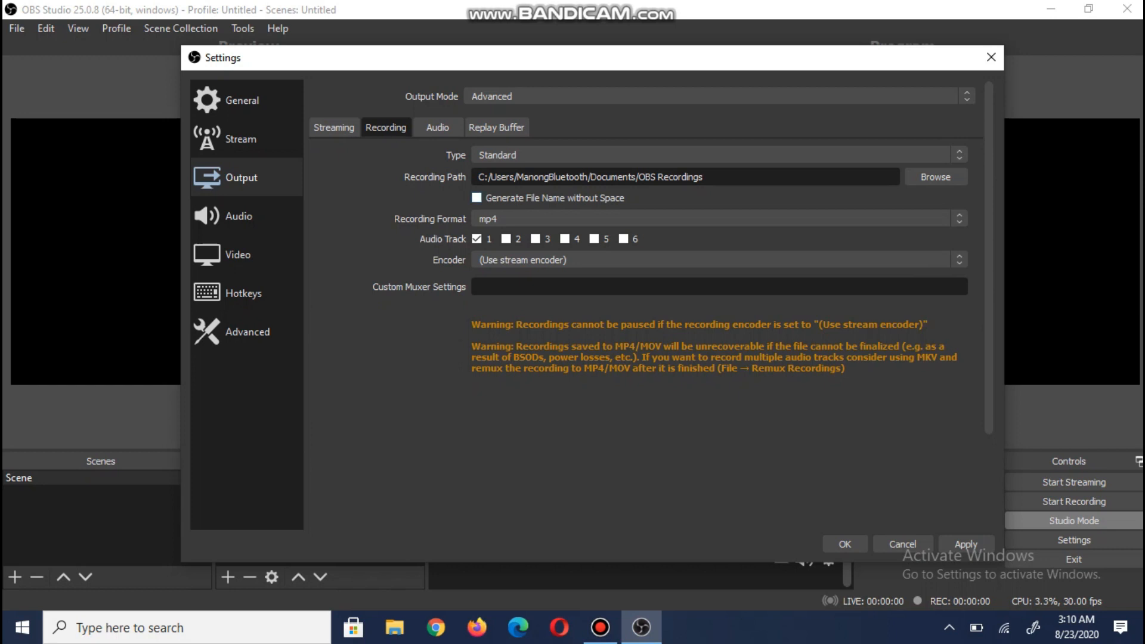
scroll(716, 238, down, 3)
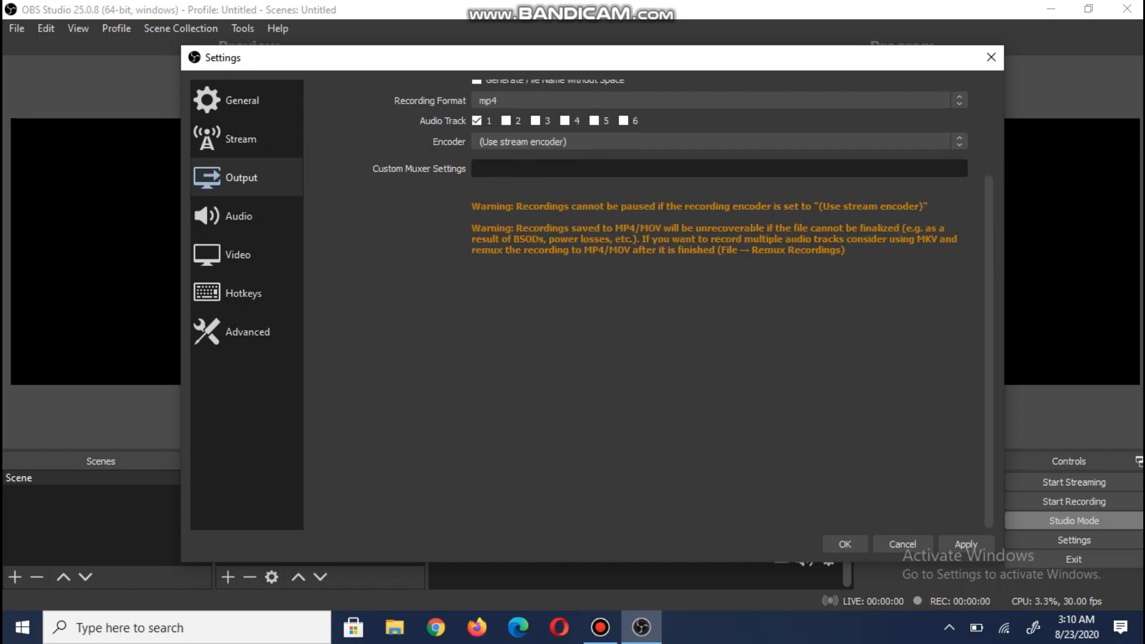
scroll(715, 239, up, 3)
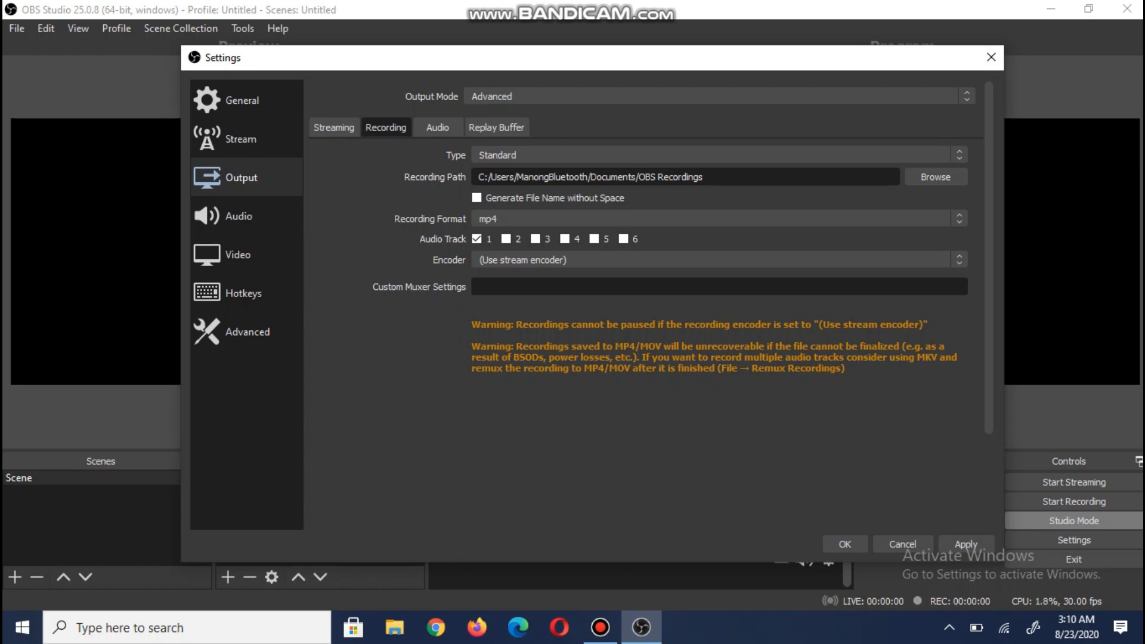
click(596, 259)
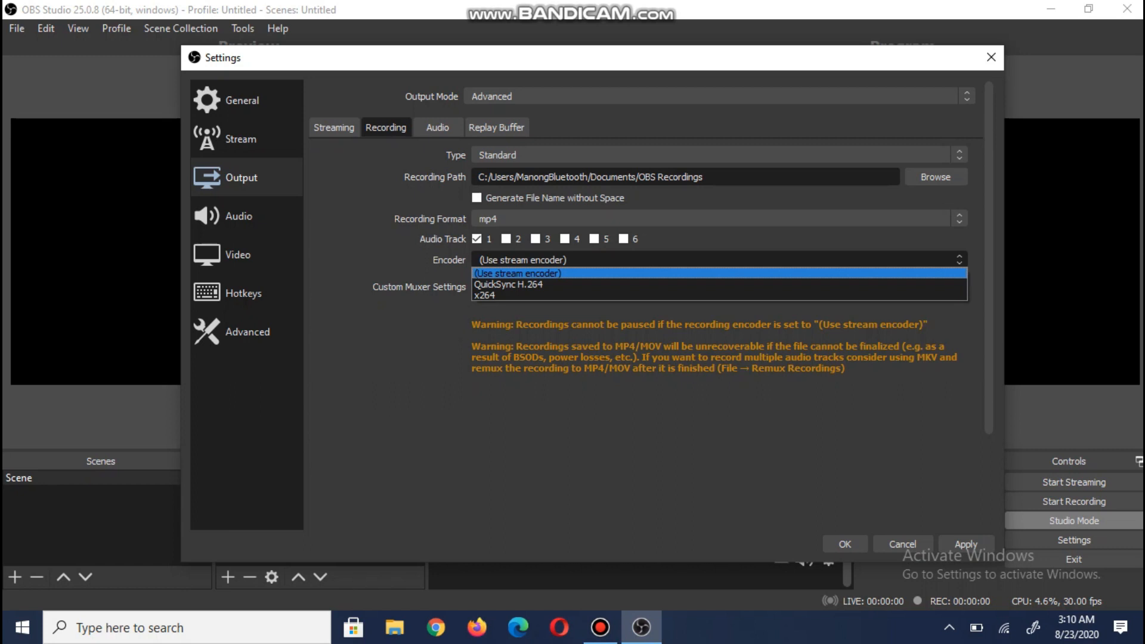
click(525, 295)
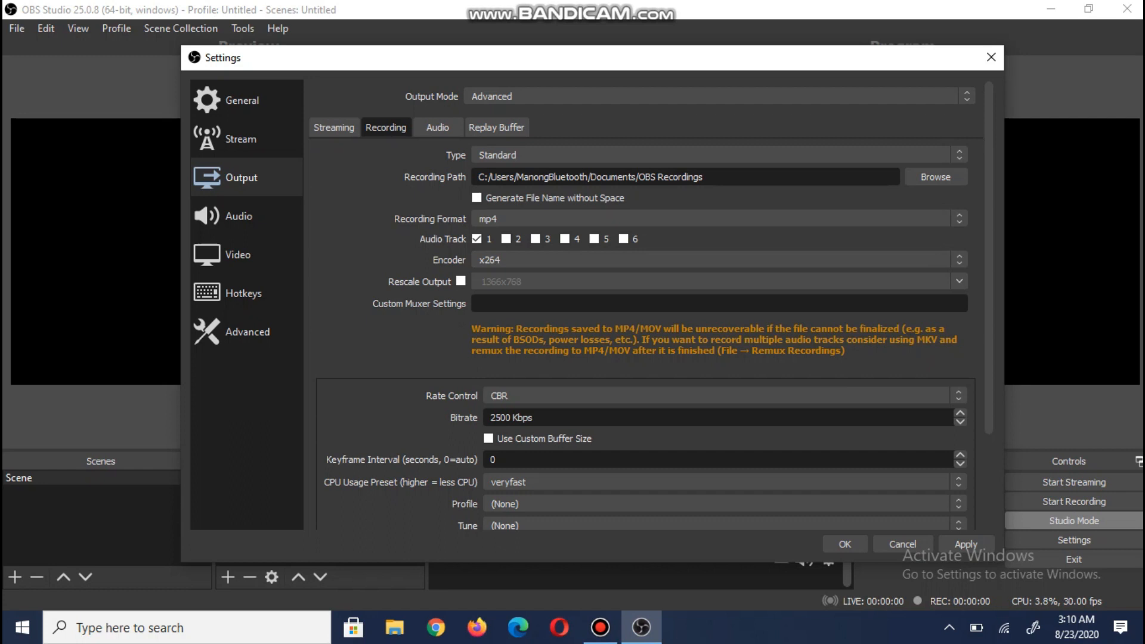
Step: Try VBR as the recording rate control and return it to CBR
scroll(651, 304, down, 2)
click(724, 346)
key(Down)
key(Down)
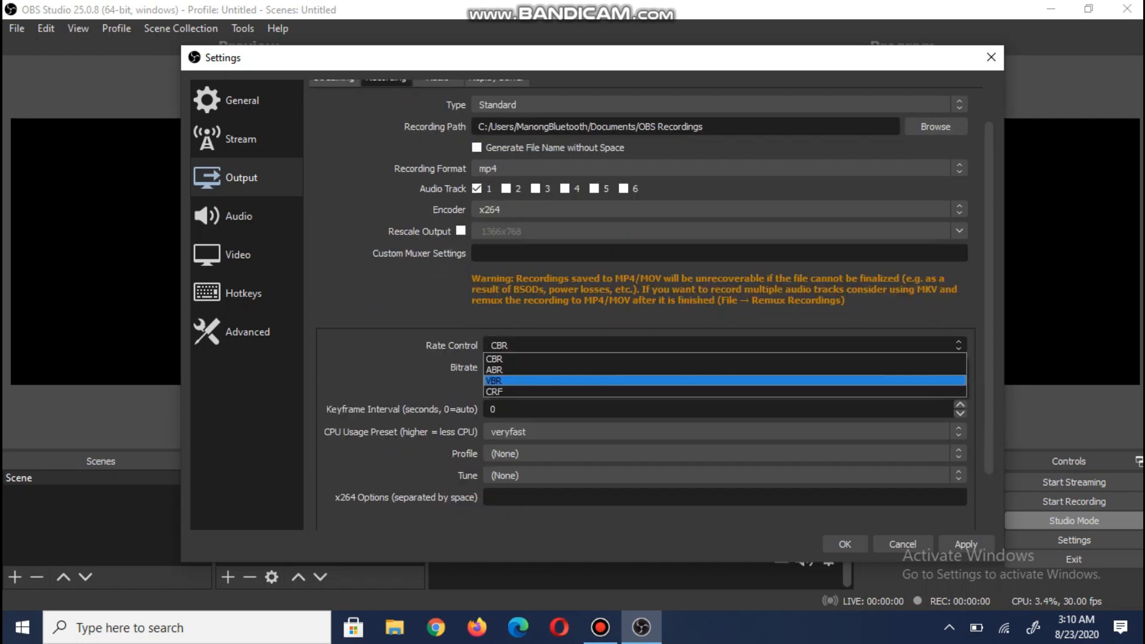
key(Return)
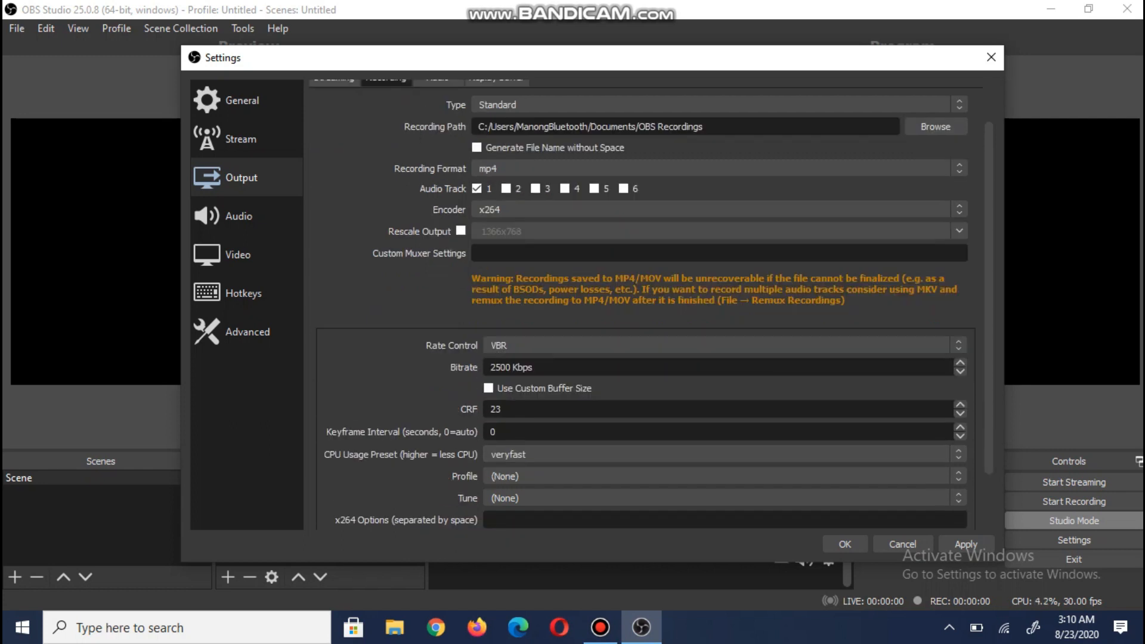
scroll(652, 305, down, 3)
scroll(652, 305, up, 5)
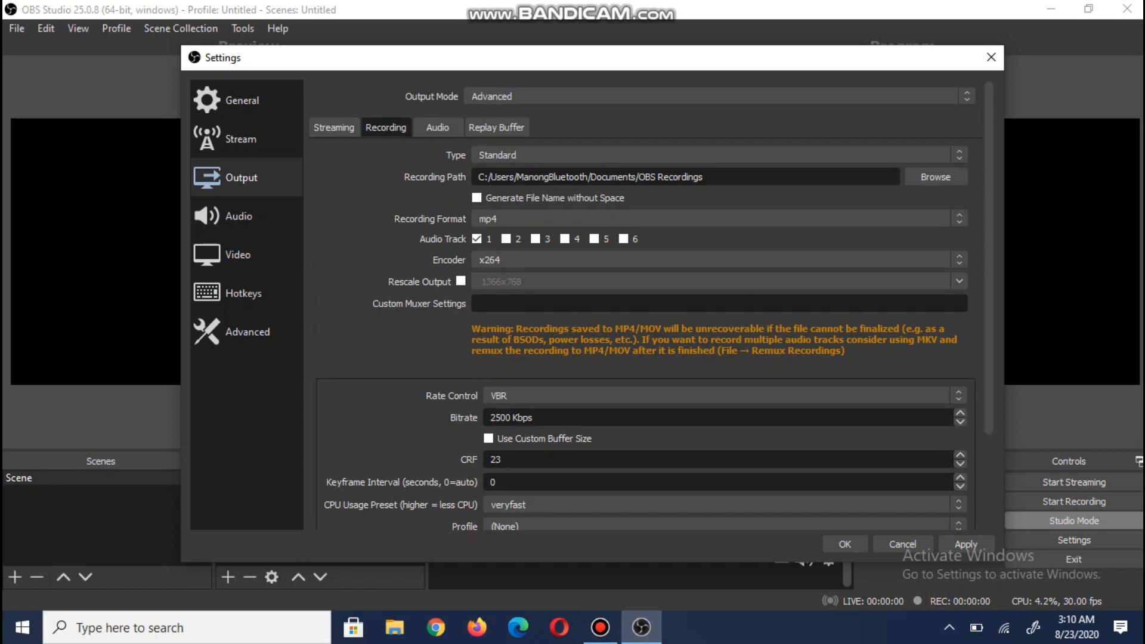
key(Up)
key(Up)
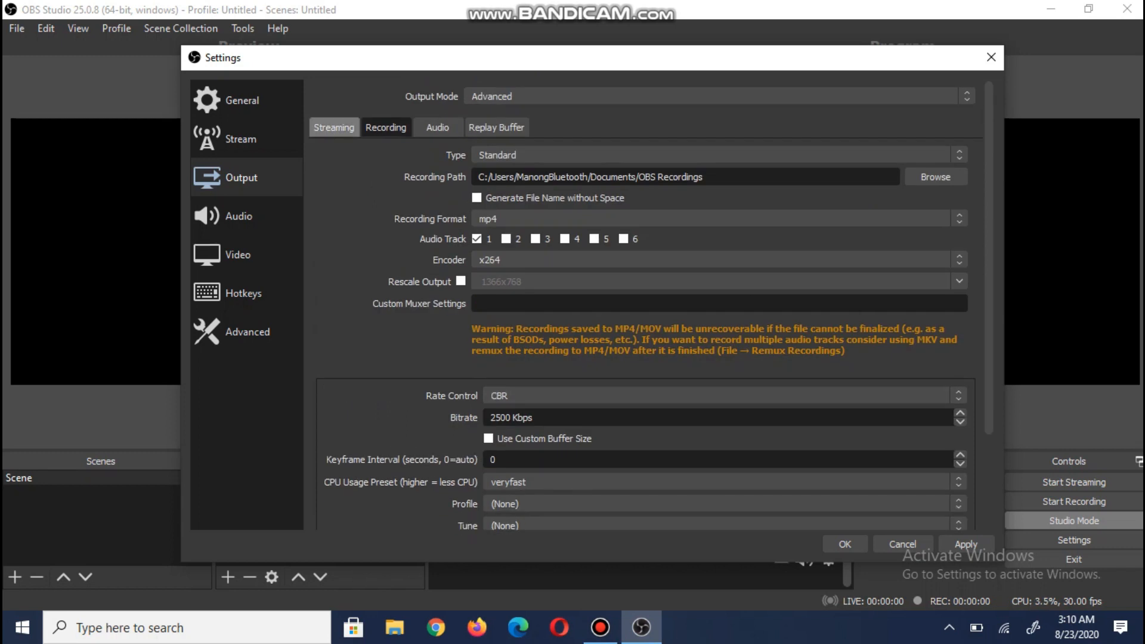
Step: Save the output settings after comparing the streaming and recording options, and restore the main window from its maximized size
click(334, 127)
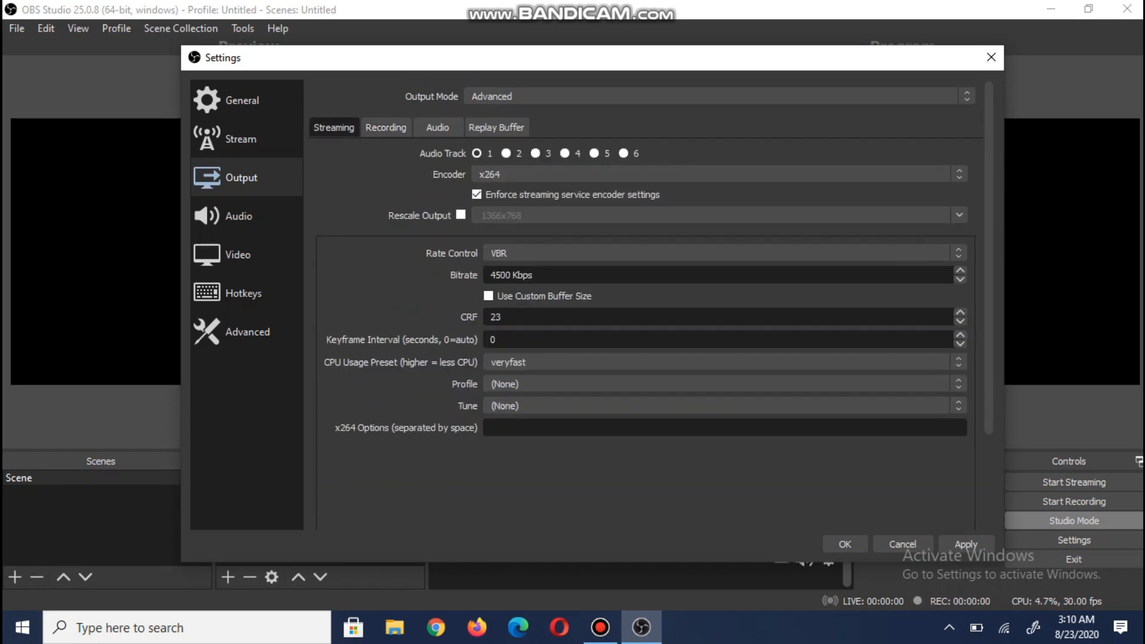
click(386, 127)
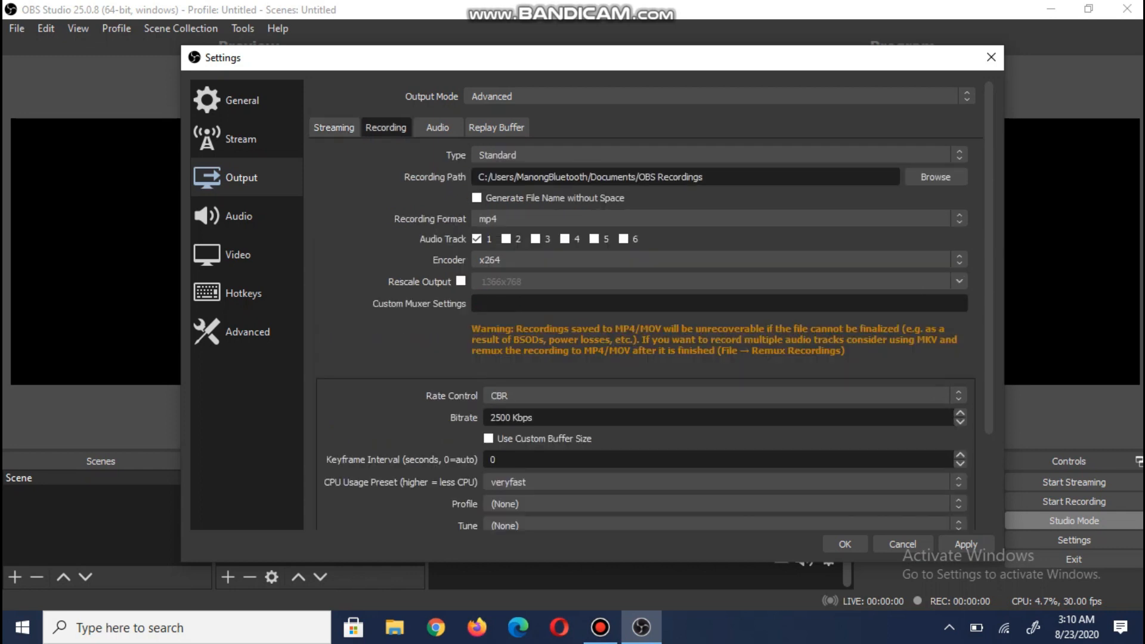
click(333, 127)
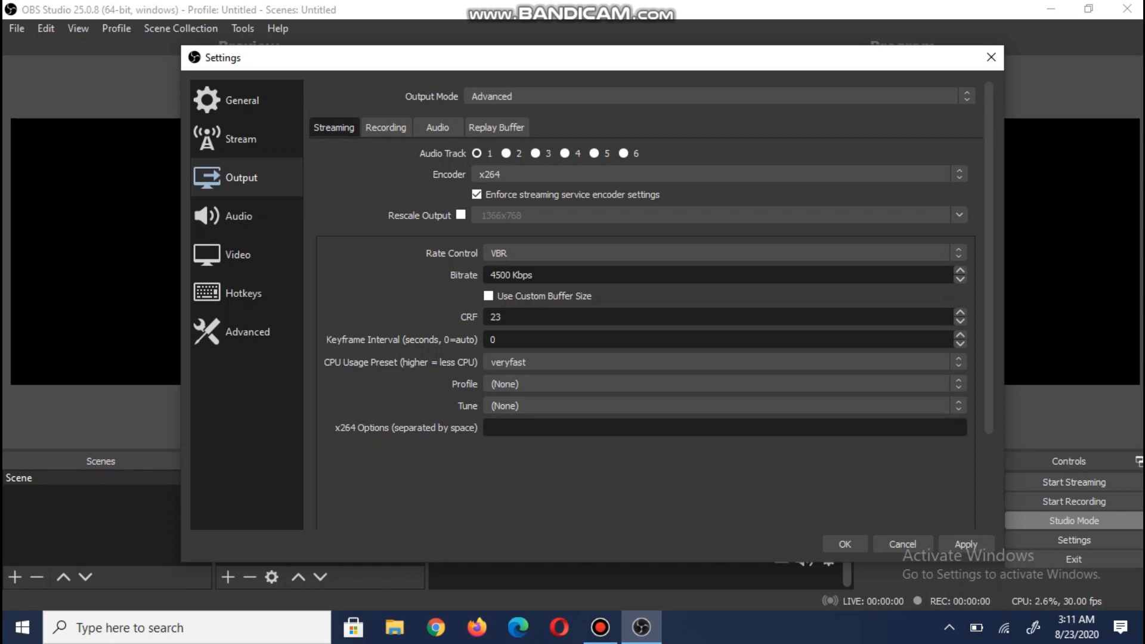
click(385, 127)
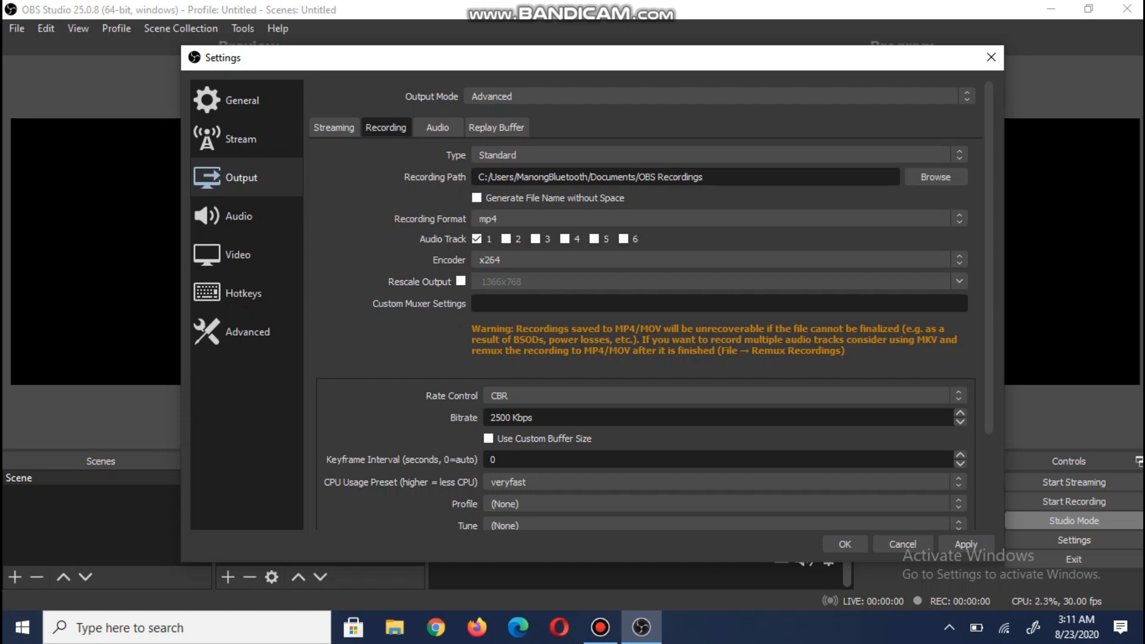
click(844, 544)
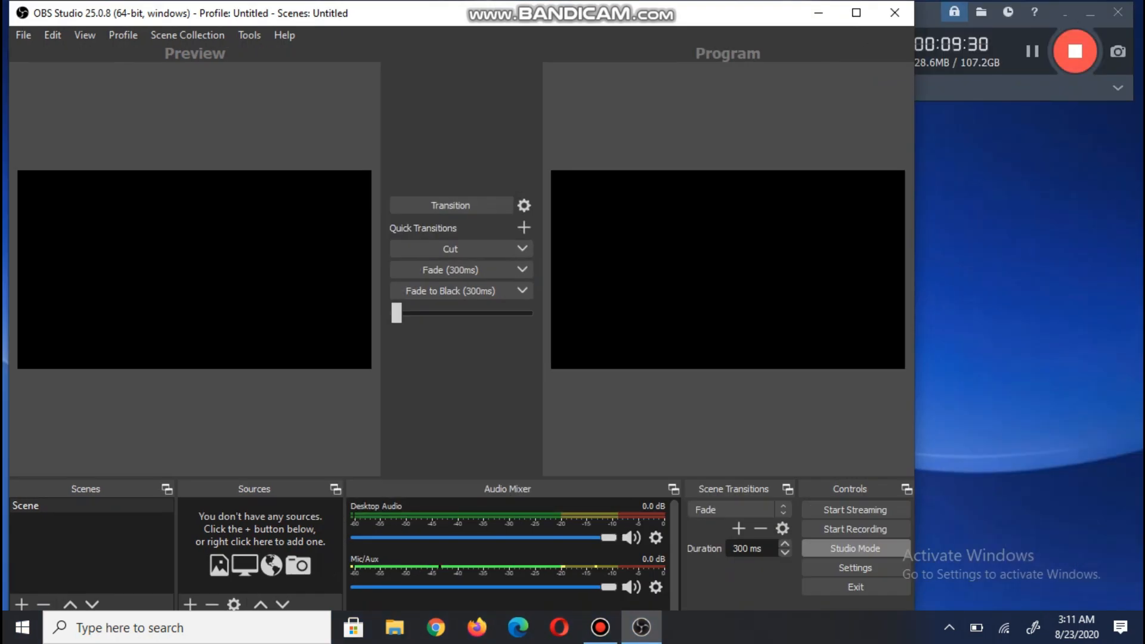
click(1088, 8)
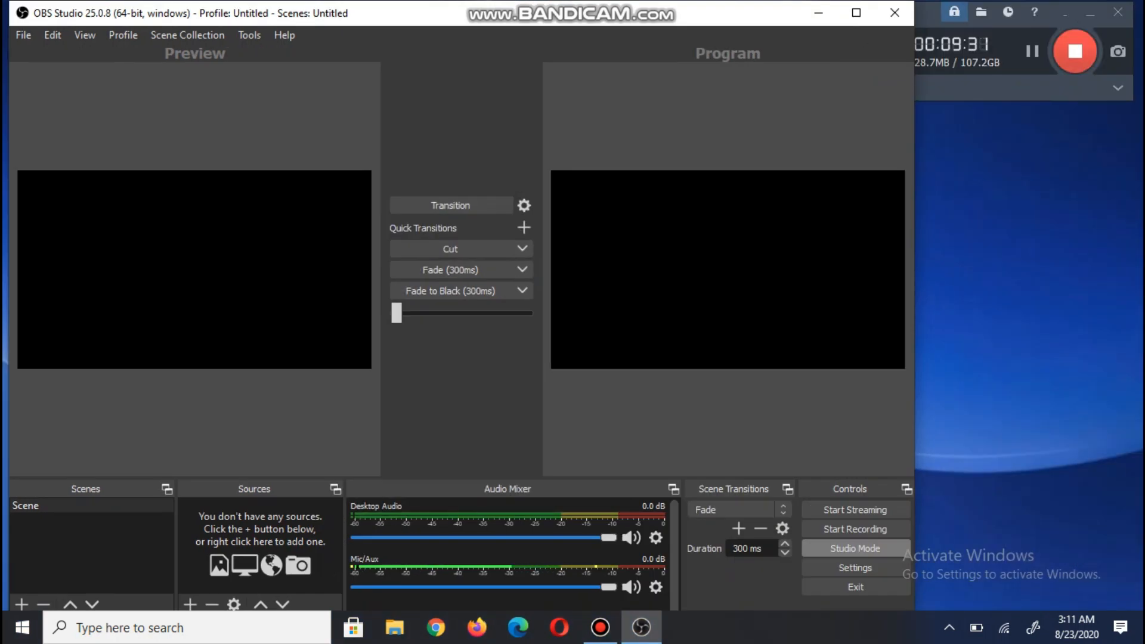